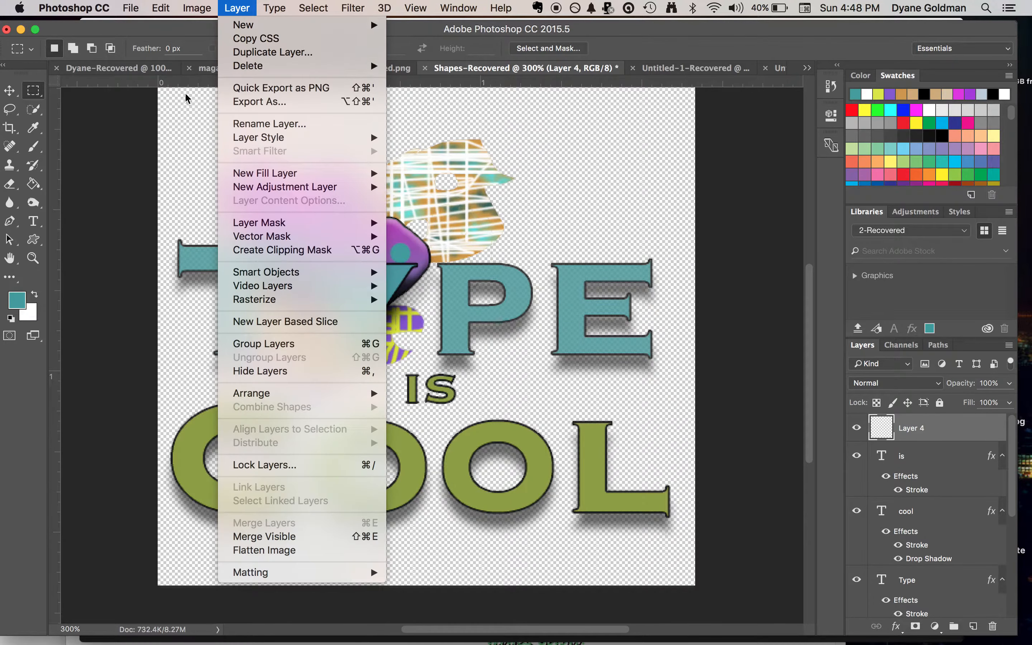
Select the entire canvas on Layer 4 with the Rectangular Marquee tool
click(174, 95)
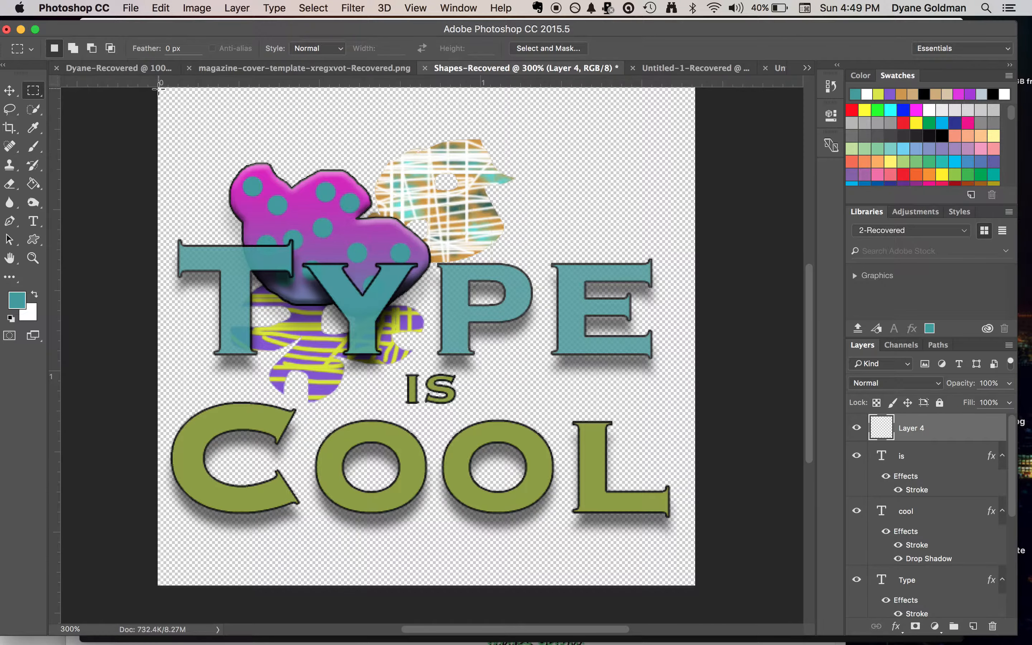
drag(159, 89, 707, 587)
Try to transform the selected empty area of Layer 4 with the Move tool's transform controls
click(10, 92)
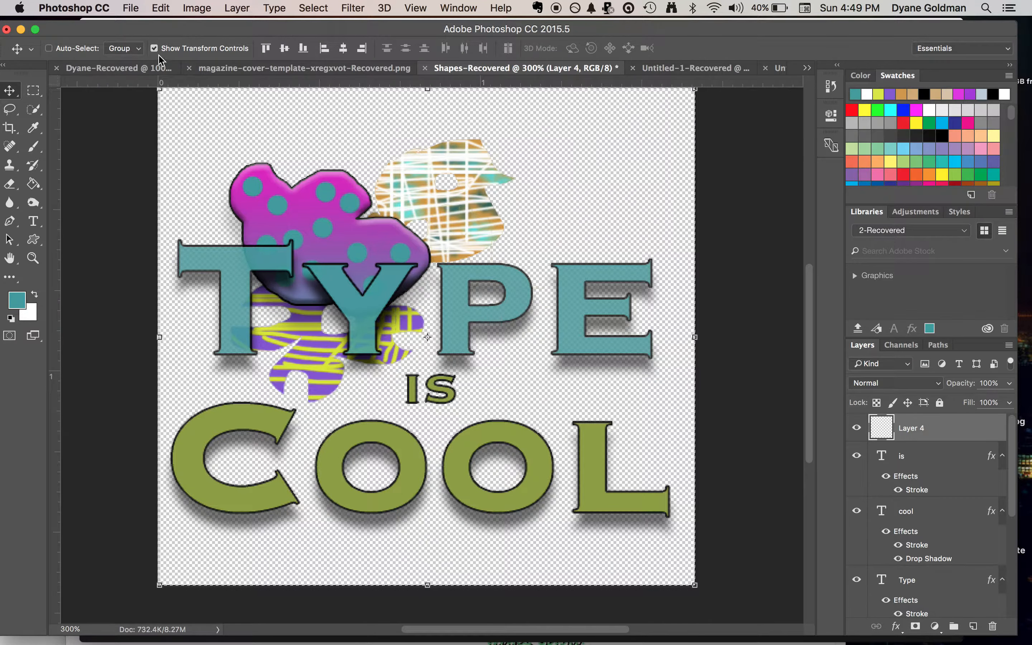
drag(50, 33, 58, 33)
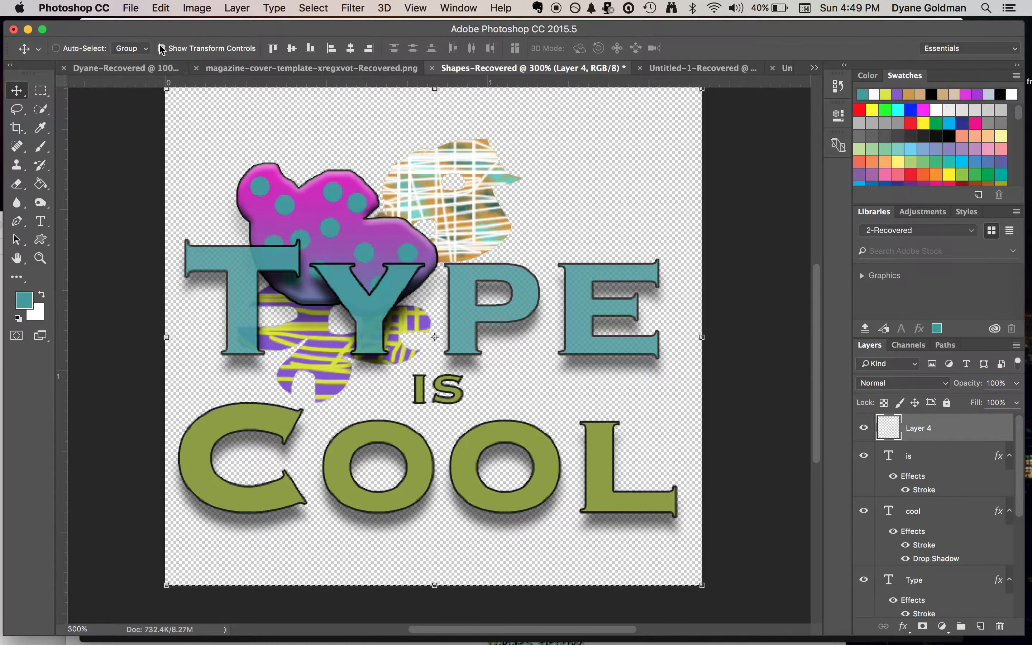
click(169, 90)
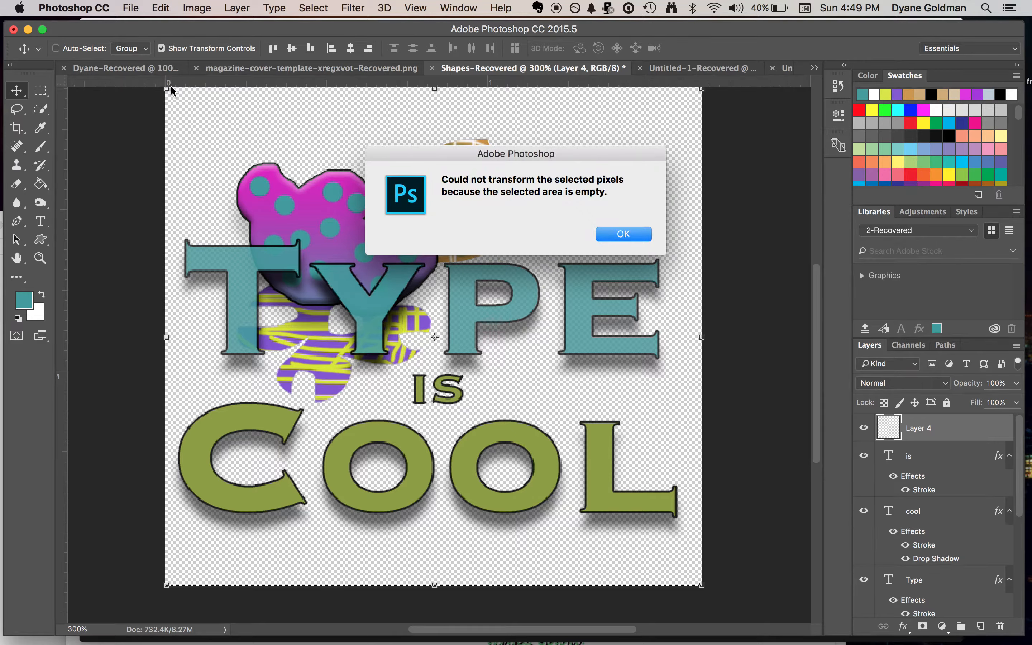
key(Return)
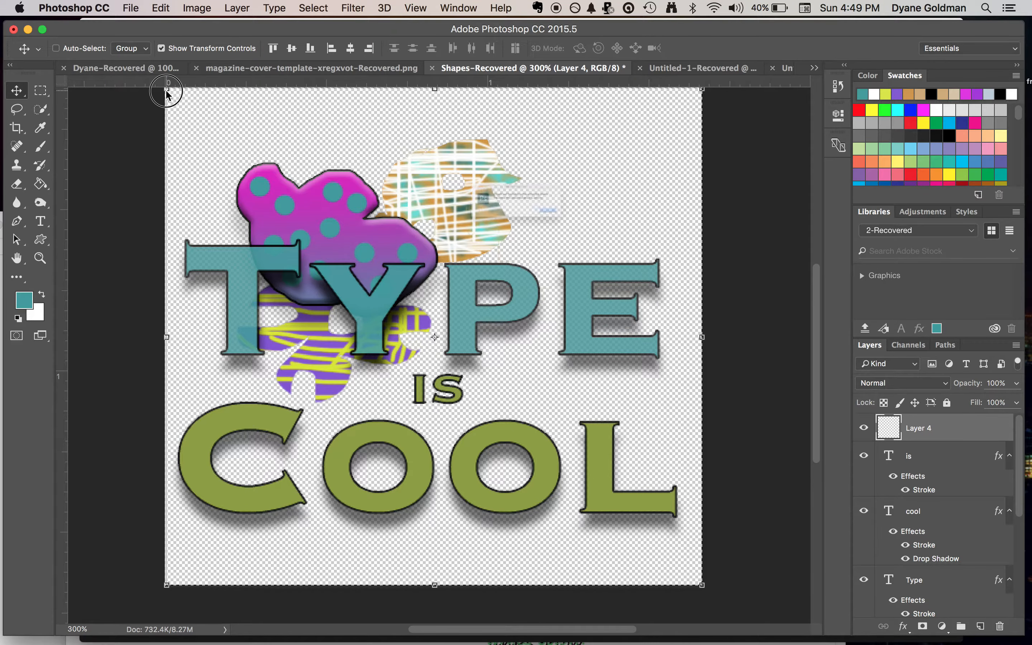
click(168, 90)
key(Return)
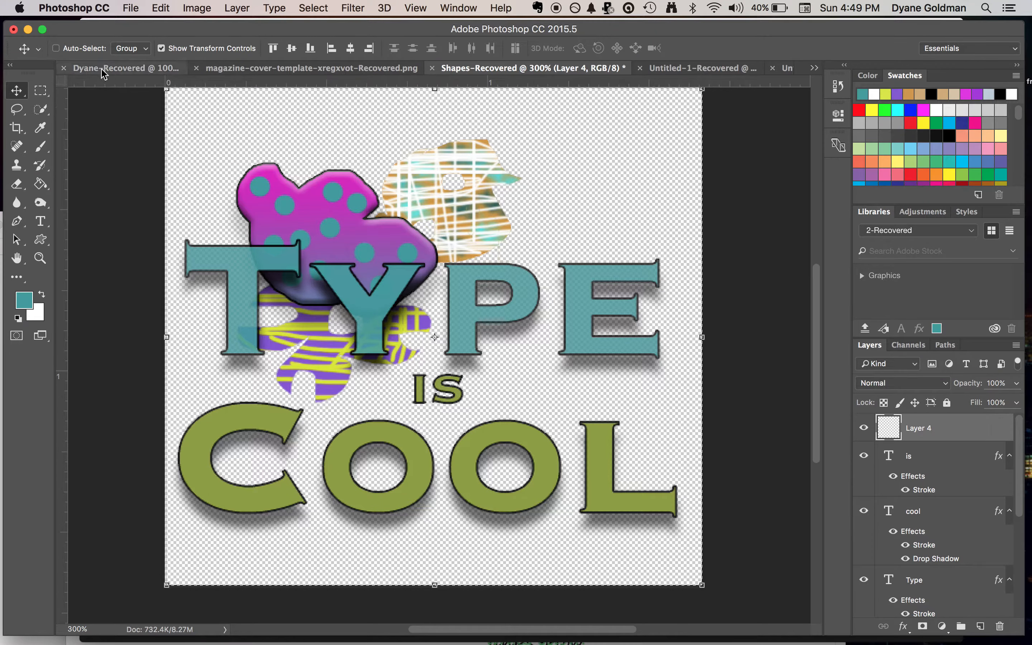
Subtract a slightly smaller inner rectangle from the canvas selection and fill the remaining border with the teal foreground color using the Paint Bucket
click(41, 90)
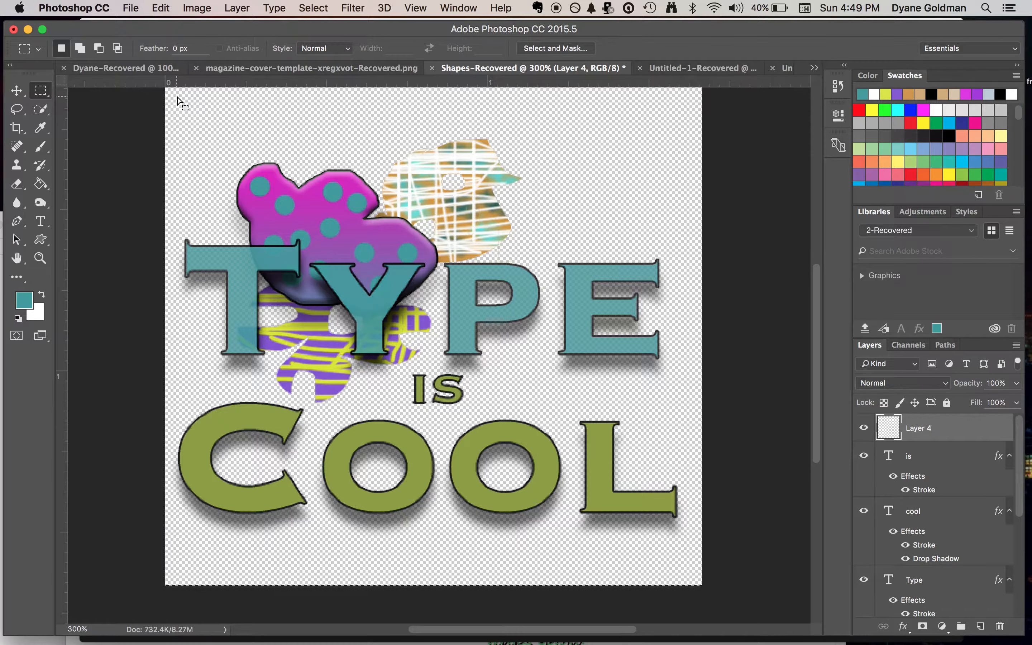
click(99, 49)
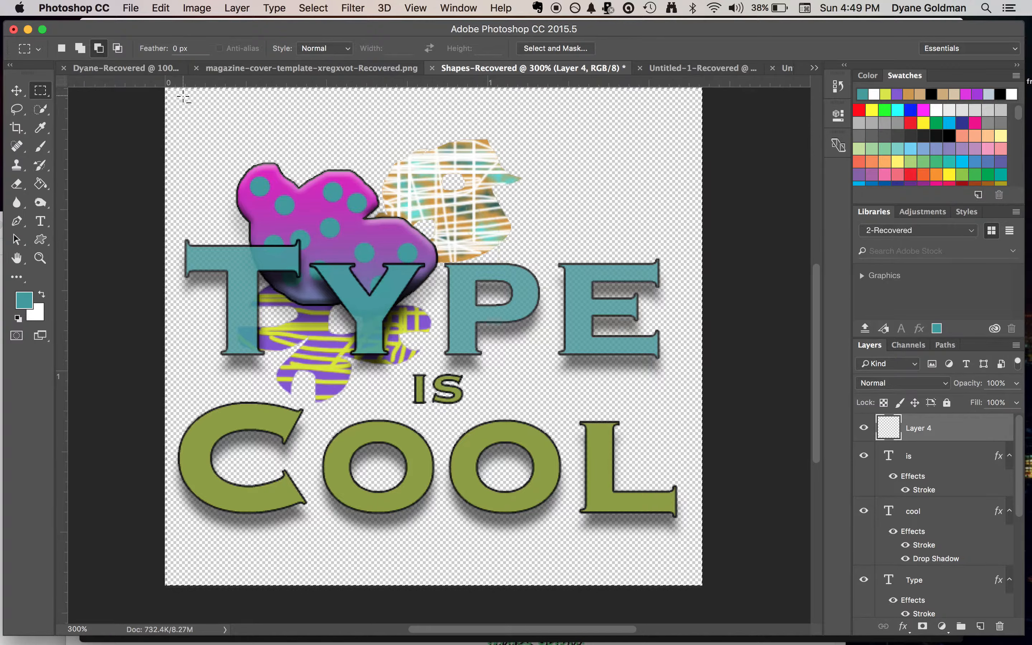
drag(183, 95, 685, 572)
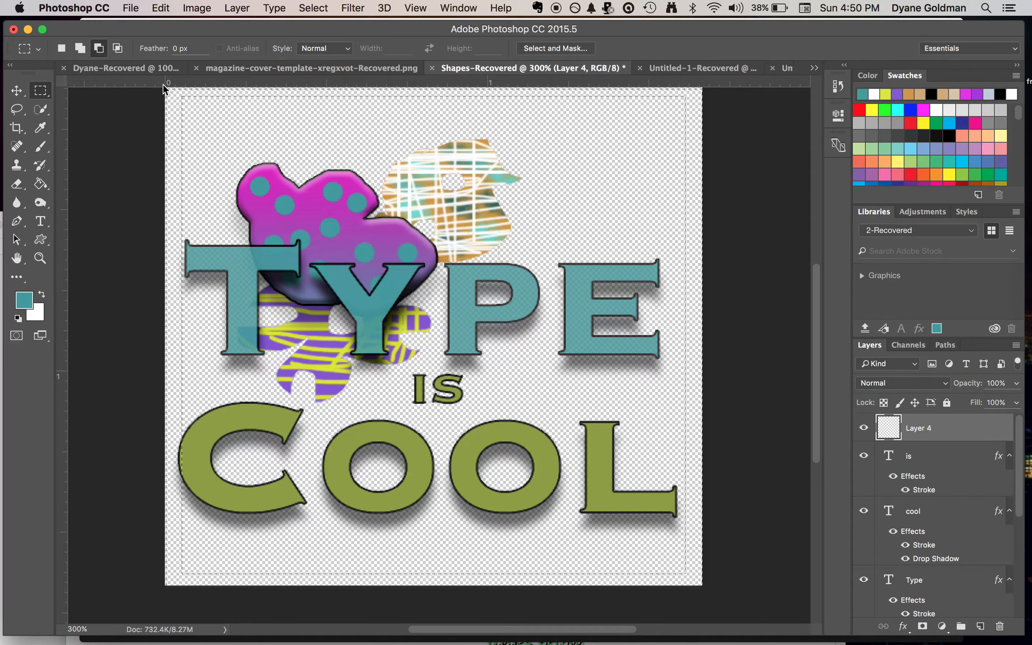
click(41, 183)
click(171, 146)
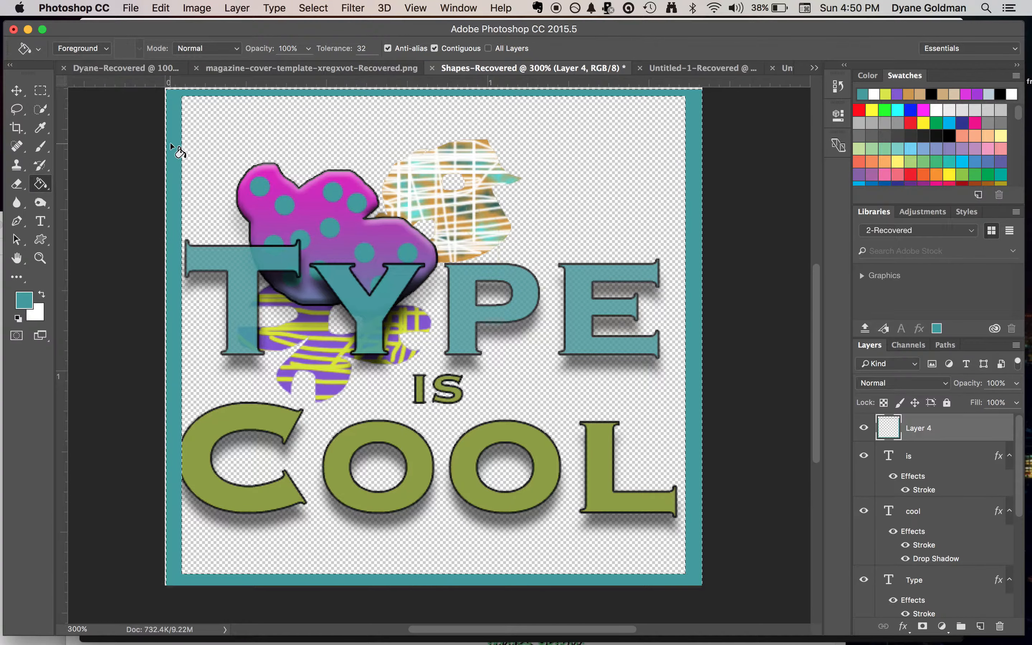
Stretch the teal border outward at the canvas edges to 103.21% width and 107.99% height, and apply the transformation
click(16, 91)
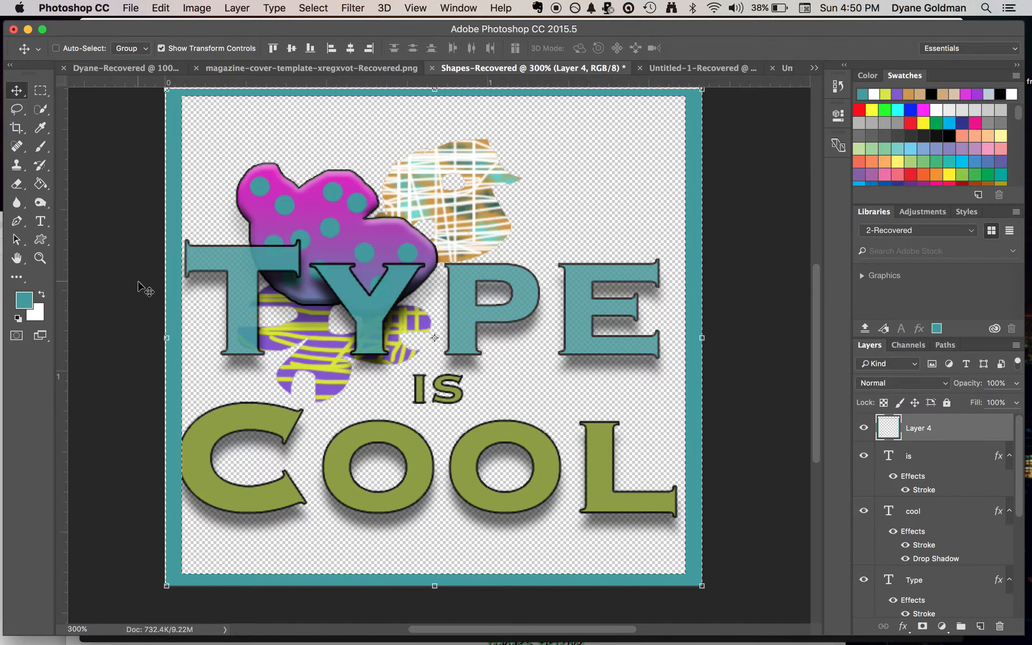
click(167, 340)
drag(166, 339, 159, 336)
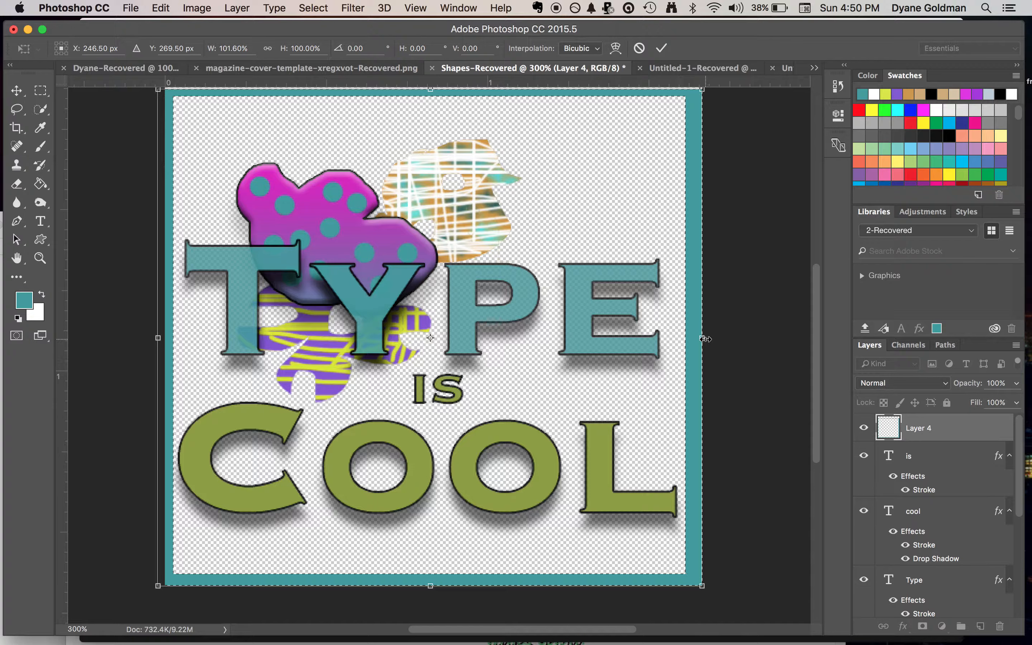
drag(708, 339, 713, 340)
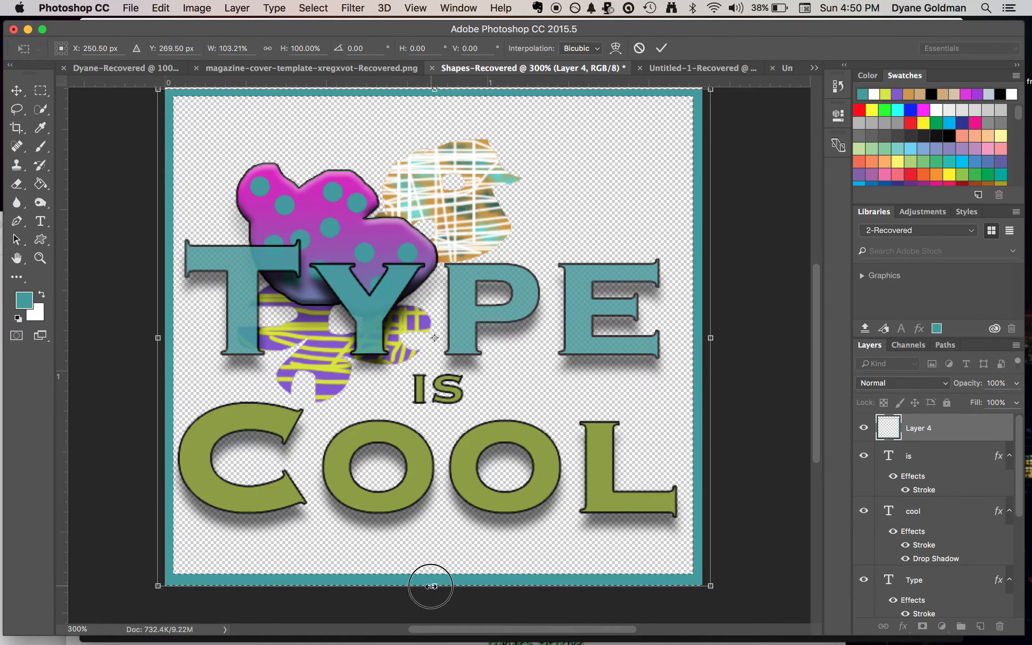
drag(431, 587, 431, 590)
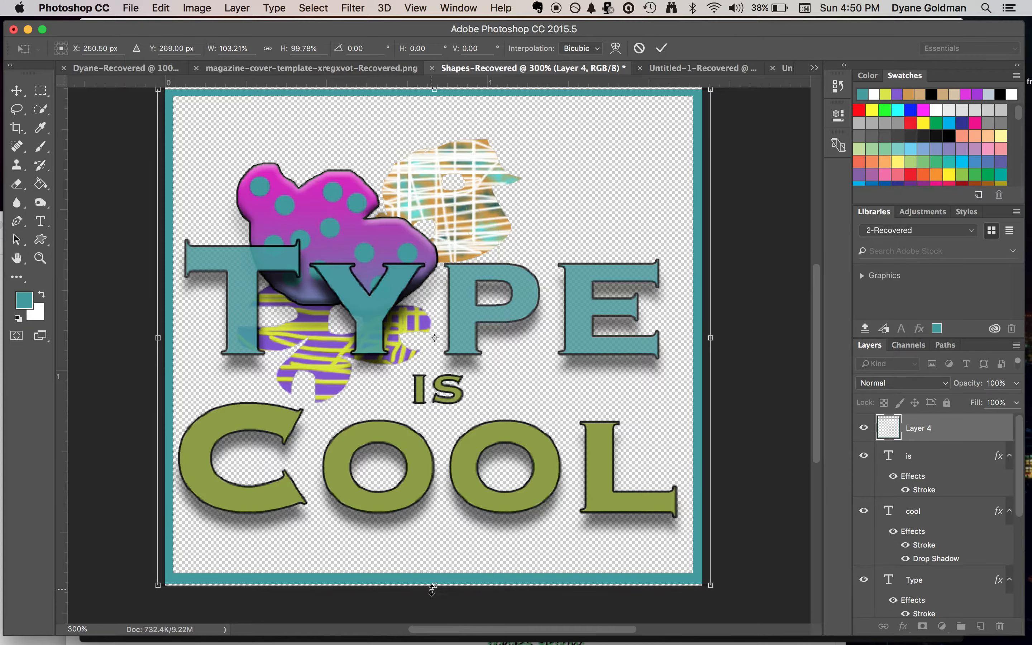
drag(434, 90, 415, 221)
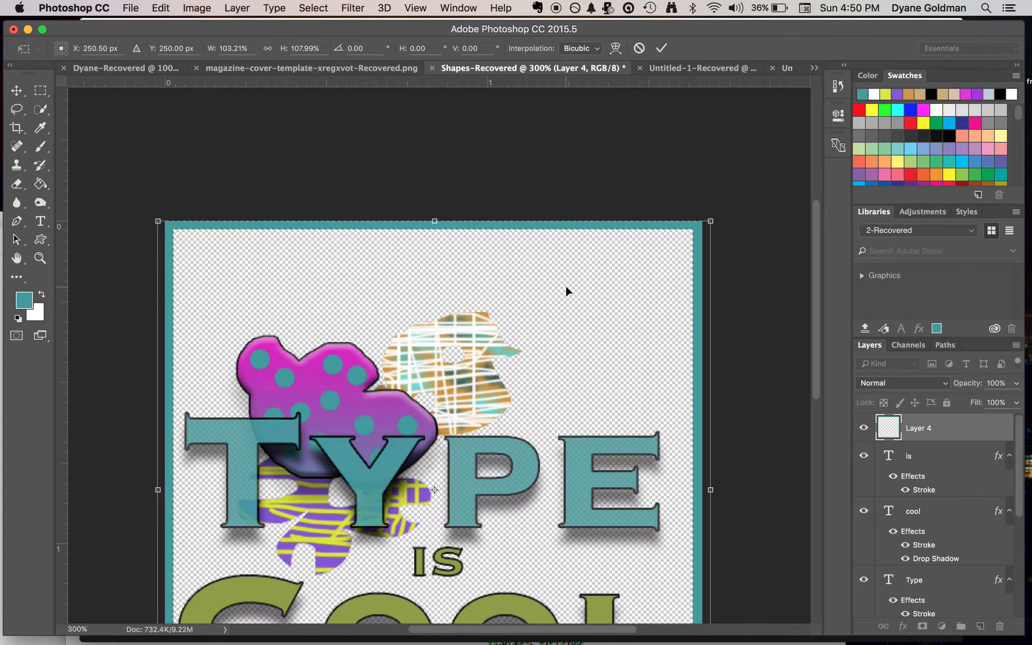
scroll(742, 286, down, 2)
scroll(740, 280, down, 4)
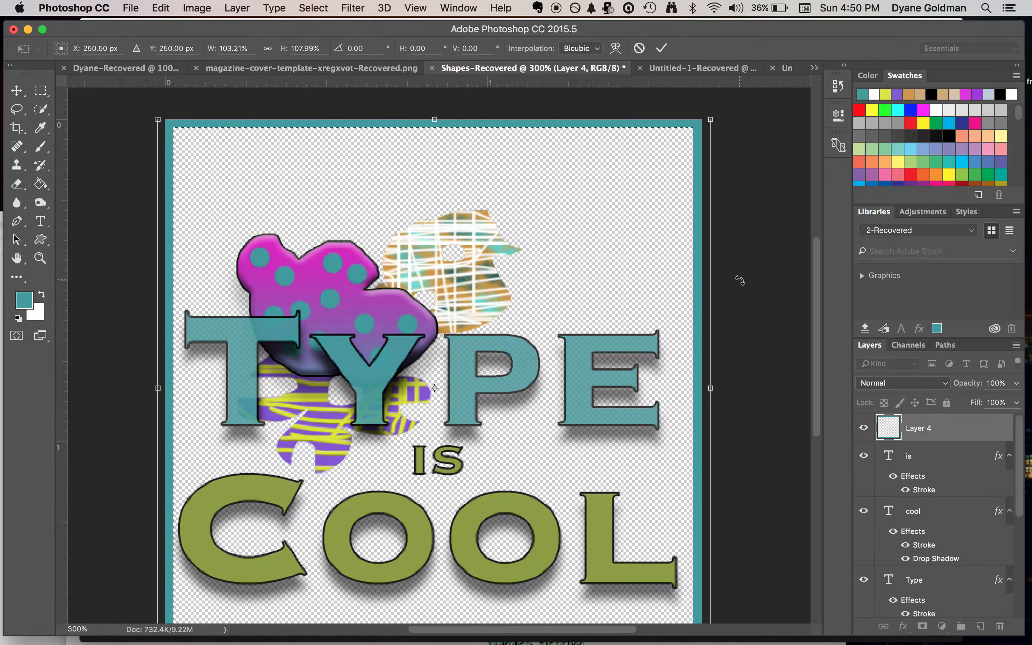
click(414, 7)
click(430, 142)
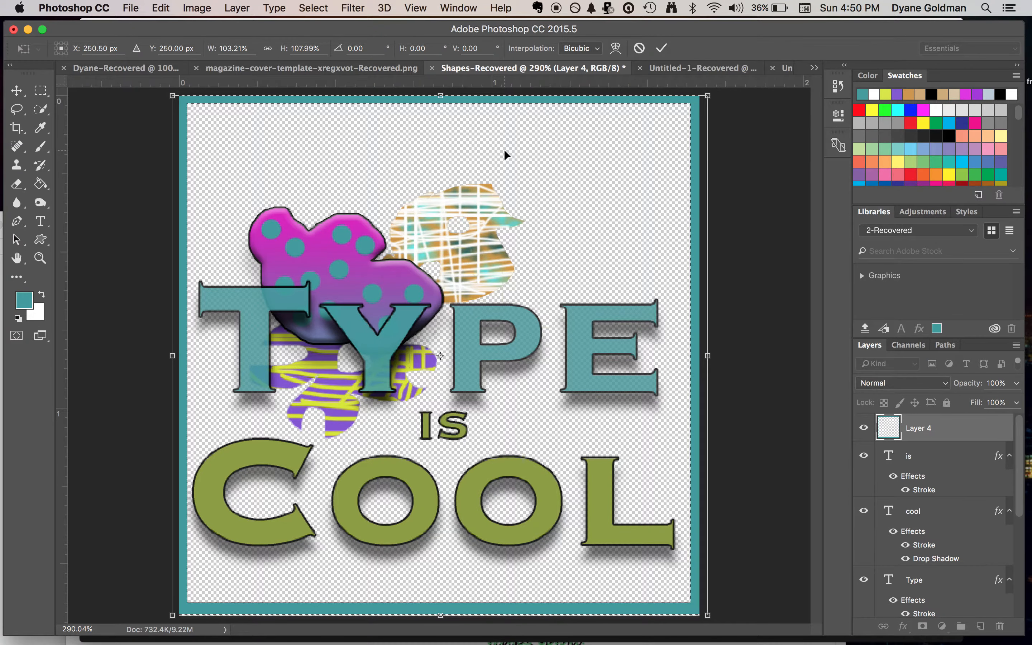
key(Return)
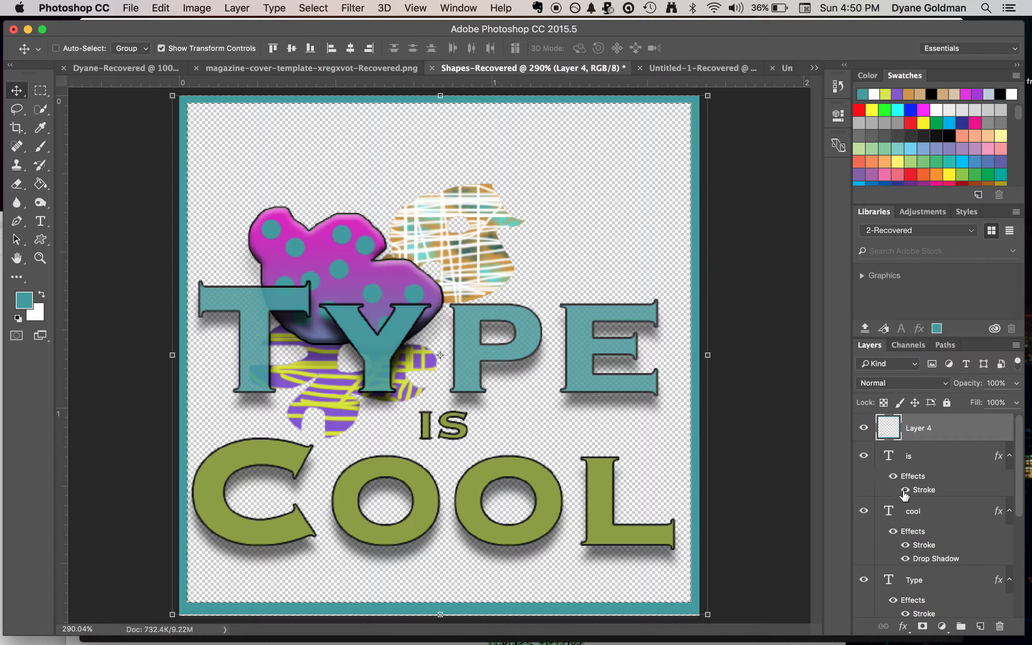
Move the "Type" text layer up to just below the border's upper edge
scroll(939, 497, down, 3)
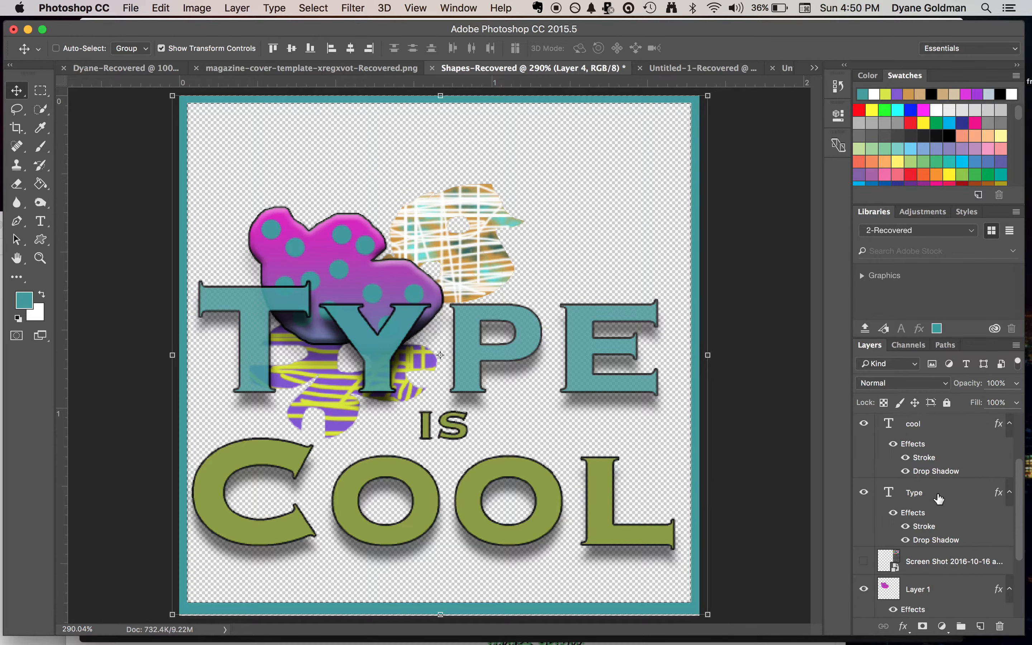
click(922, 493)
drag(498, 351, 505, 205)
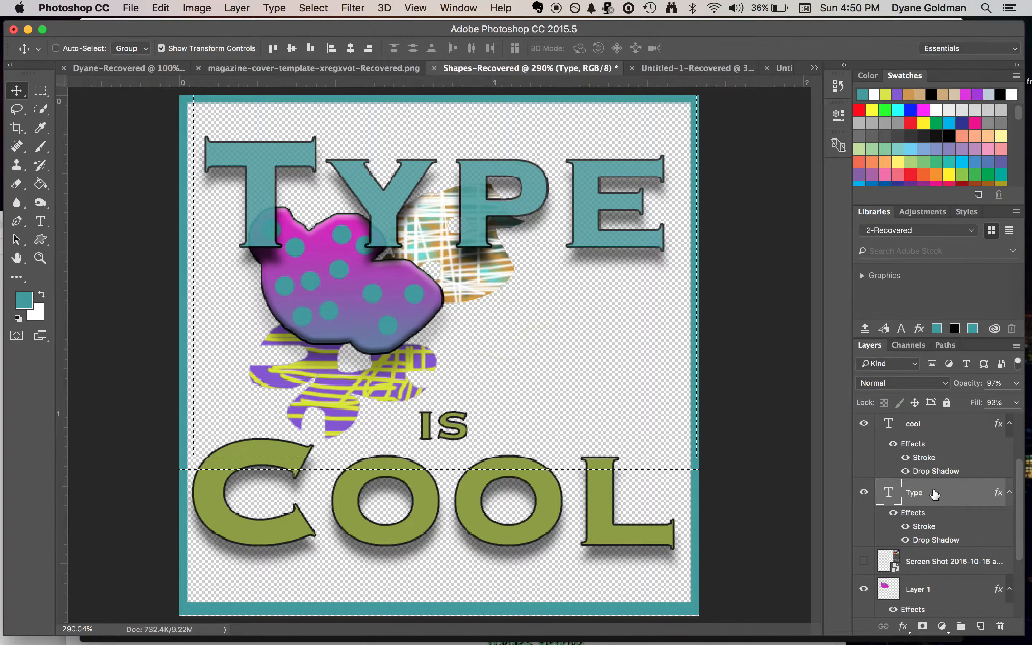
Deselect the border selection and move the "is" text up and right into the gap between "Type" and "Cool"
scroll(913, 574, up, 3)
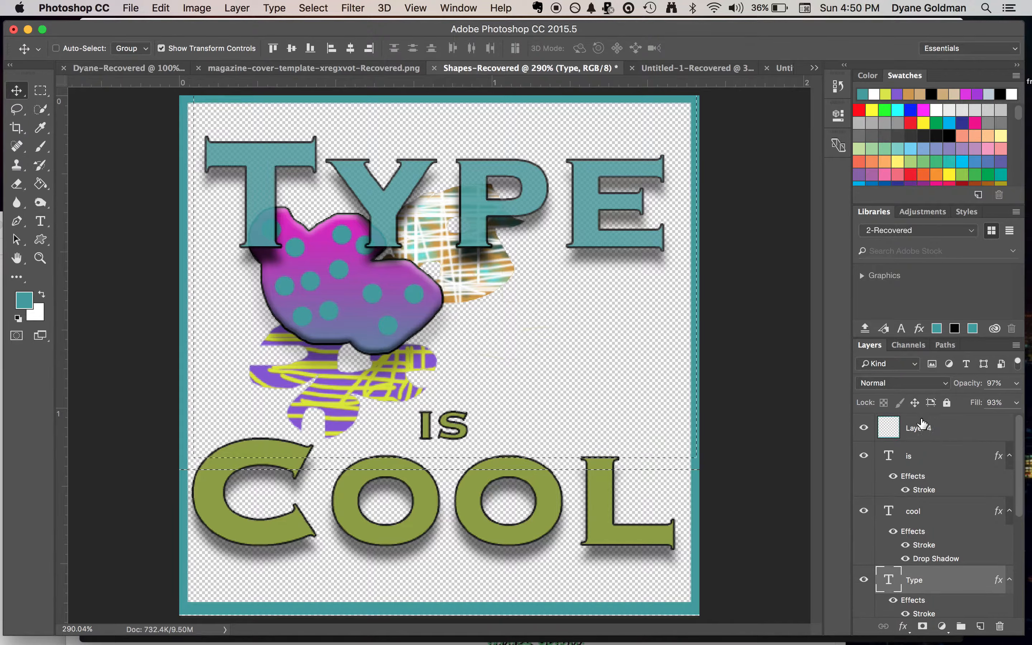
click(935, 461)
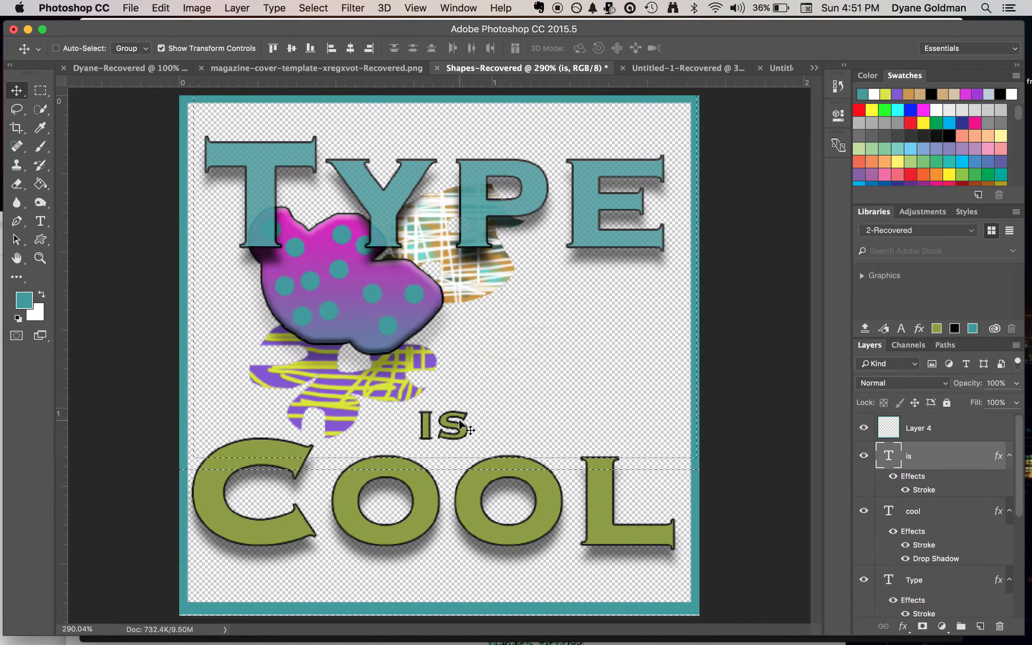
key(super+d)
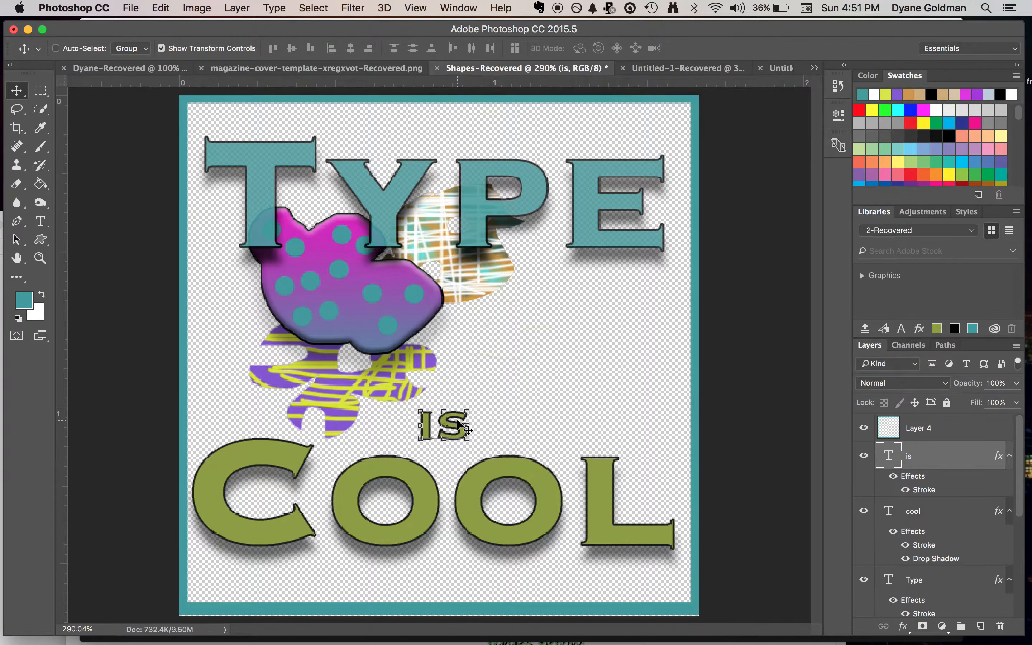
drag(460, 420, 514, 343)
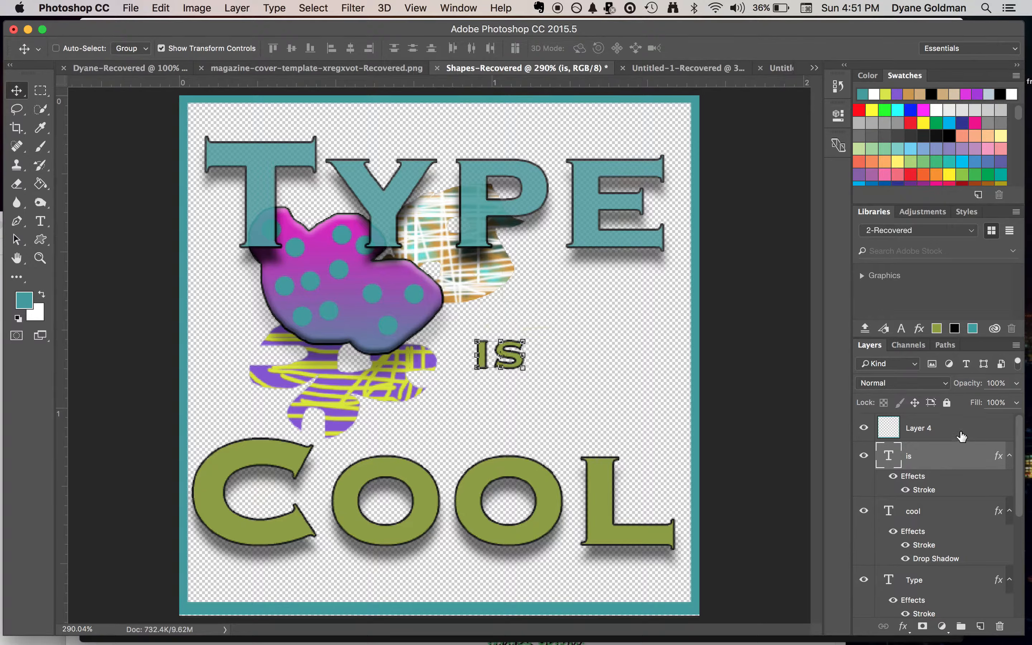
Extend the lower edge of the Layer 4 border by scaling its height to 100.20%, and apply the transformation
click(927, 432)
click(440, 616)
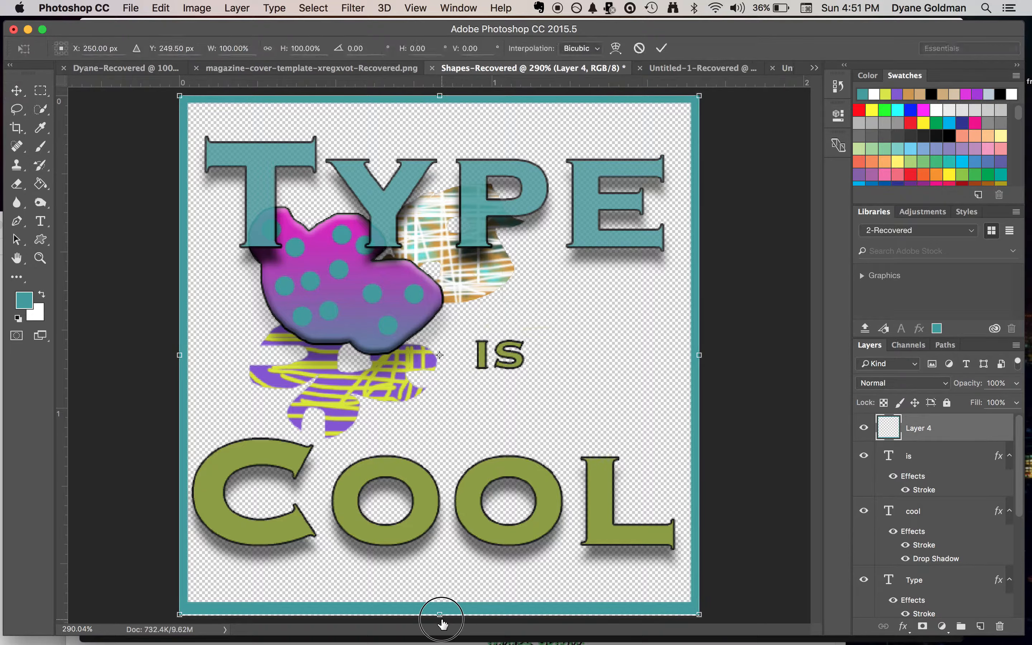
drag(441, 623, 442, 624)
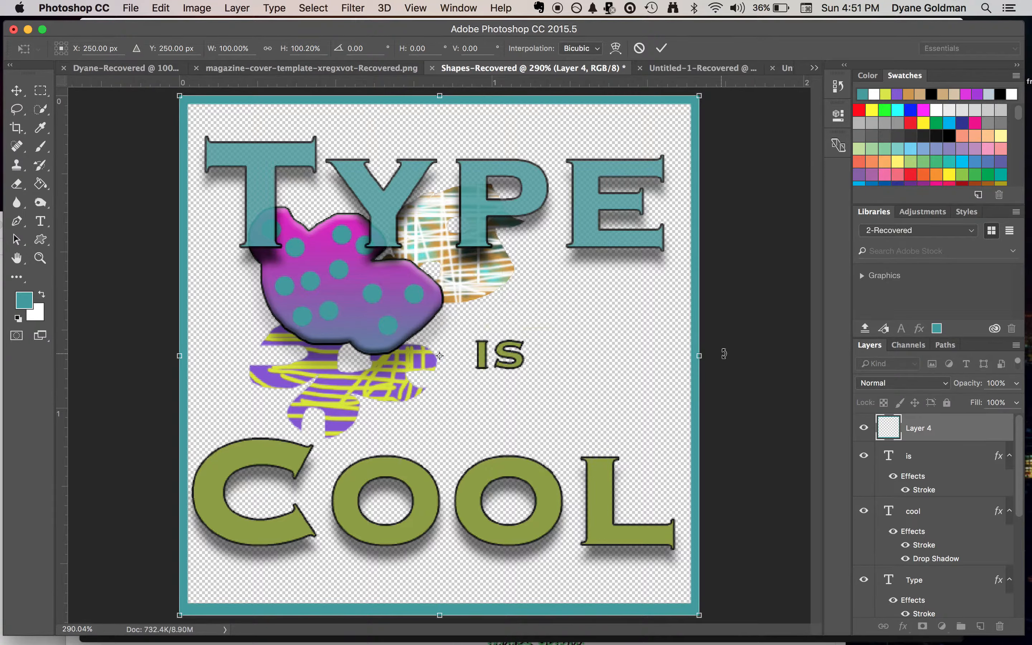
scroll(928, 470, down, 5)
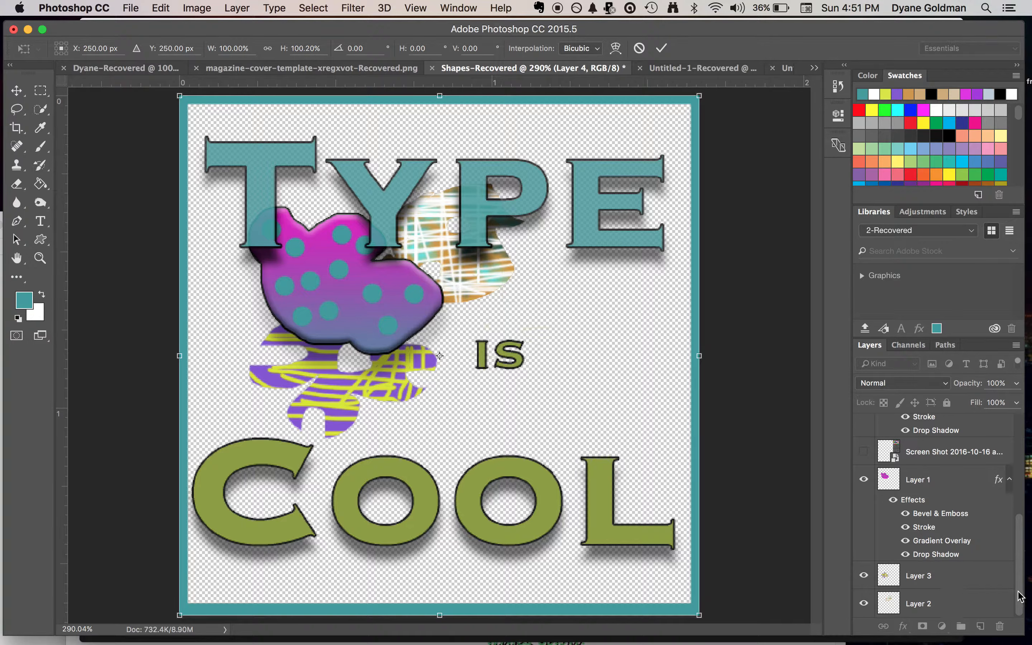
key(Return)
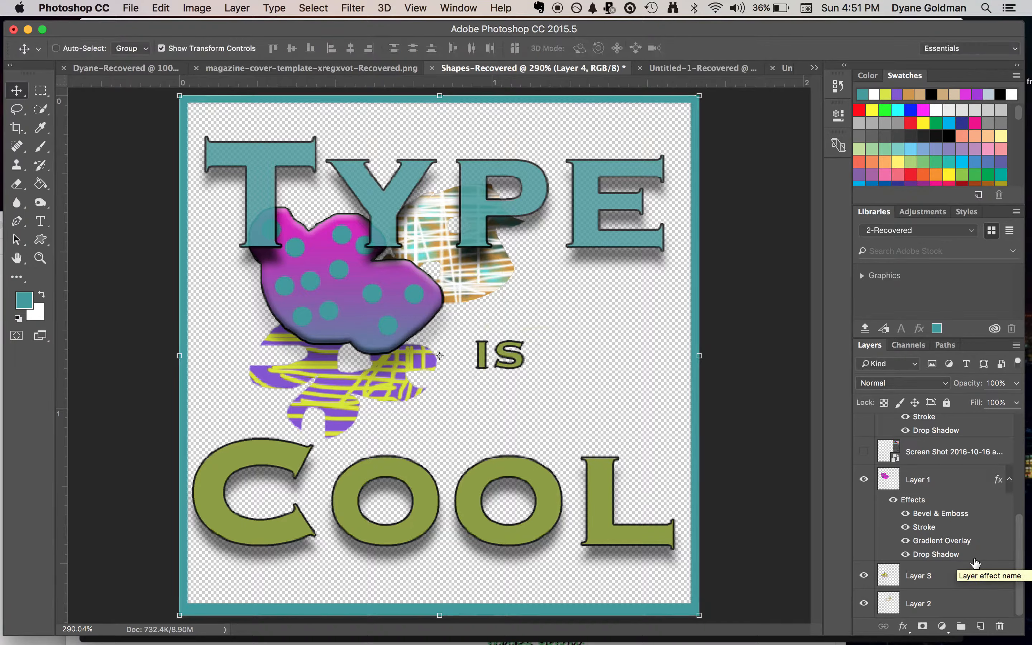
Create a new empty layer and move it to the very bottom of the layer stack, below Layer 2
click(980, 626)
drag(957, 432, 916, 618)
scroll(916, 619, down, 2)
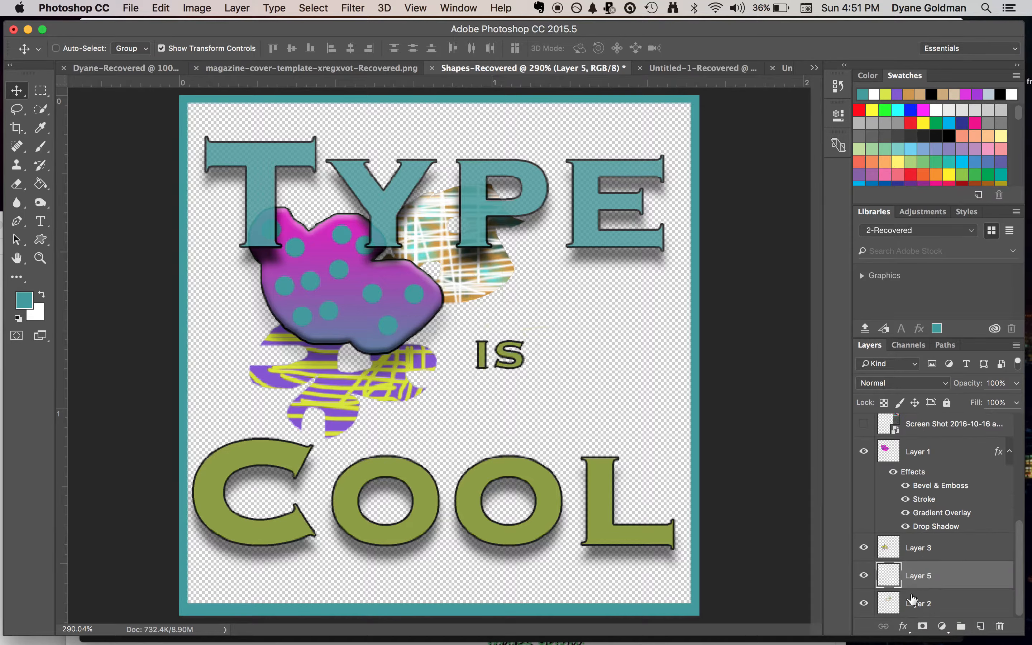
drag(909, 577, 905, 614)
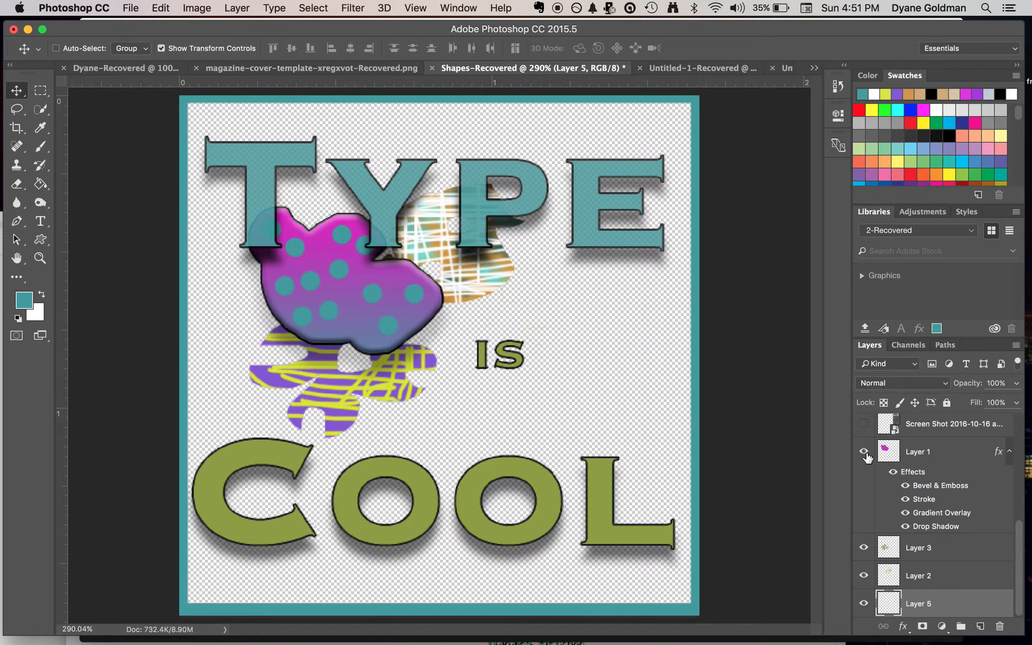
Collapse the effects lists of Layer 1 and the "Type", "is" and "cool" text layers
click(1010, 453)
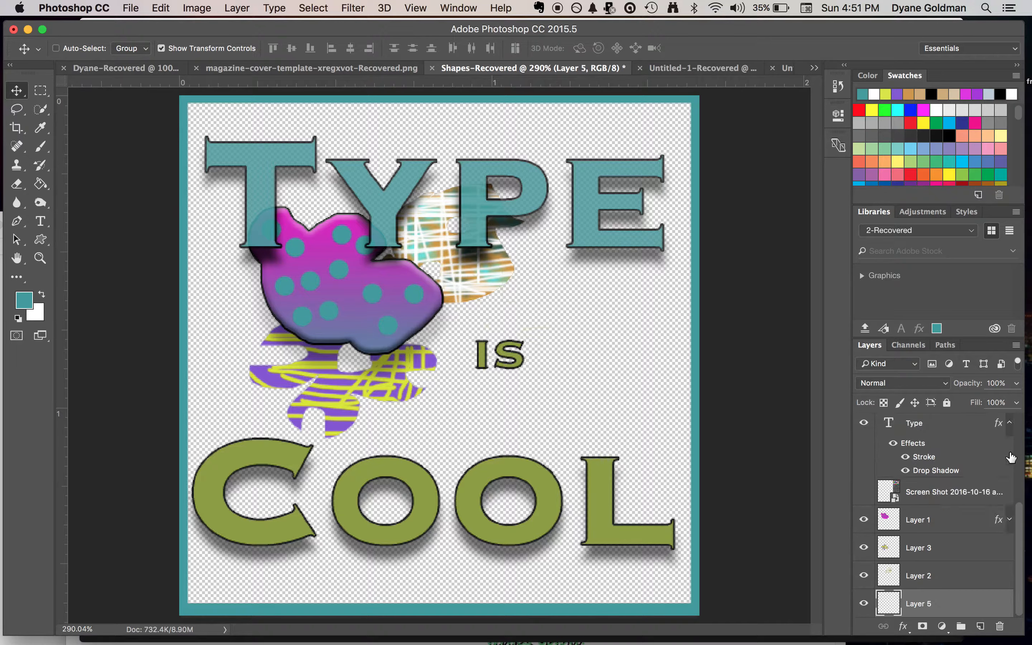
click(1011, 423)
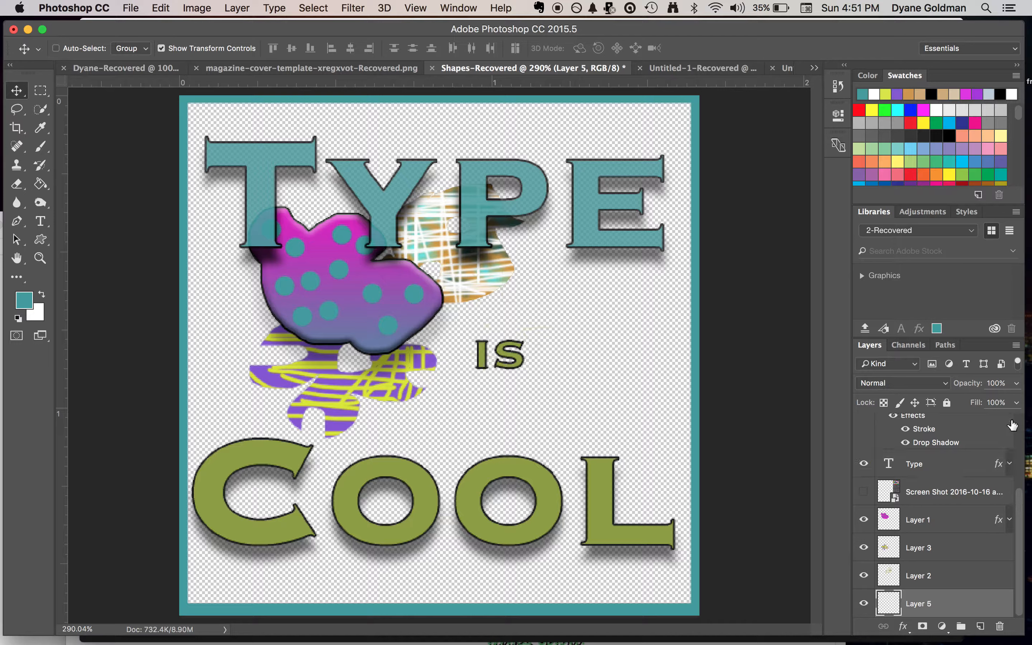
scroll(1008, 469, up, 4)
click(1010, 454)
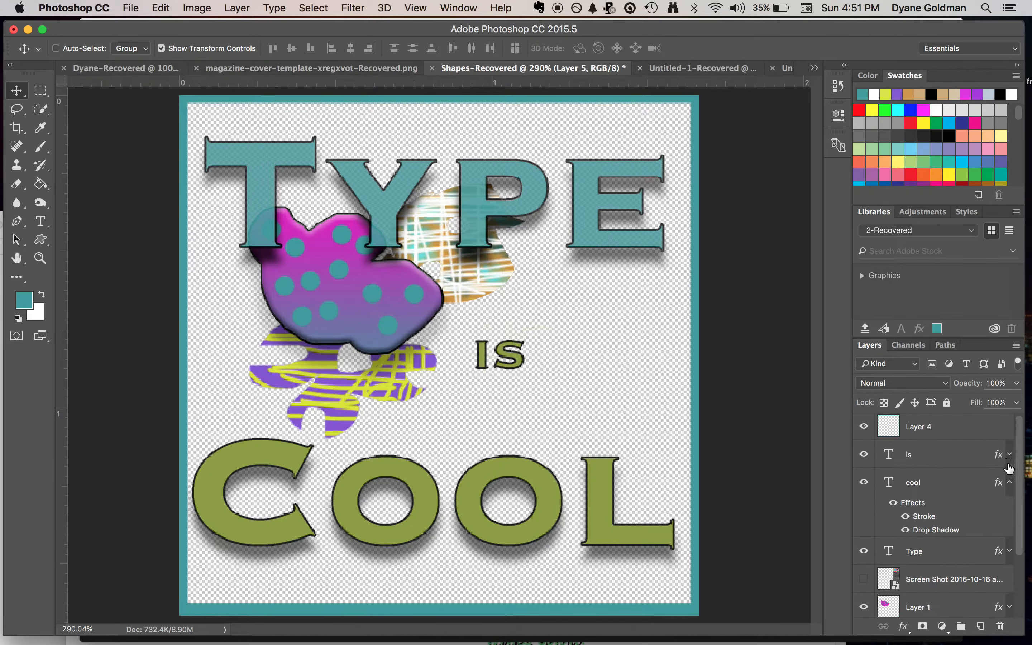
click(1010, 482)
scroll(990, 465, up, 1)
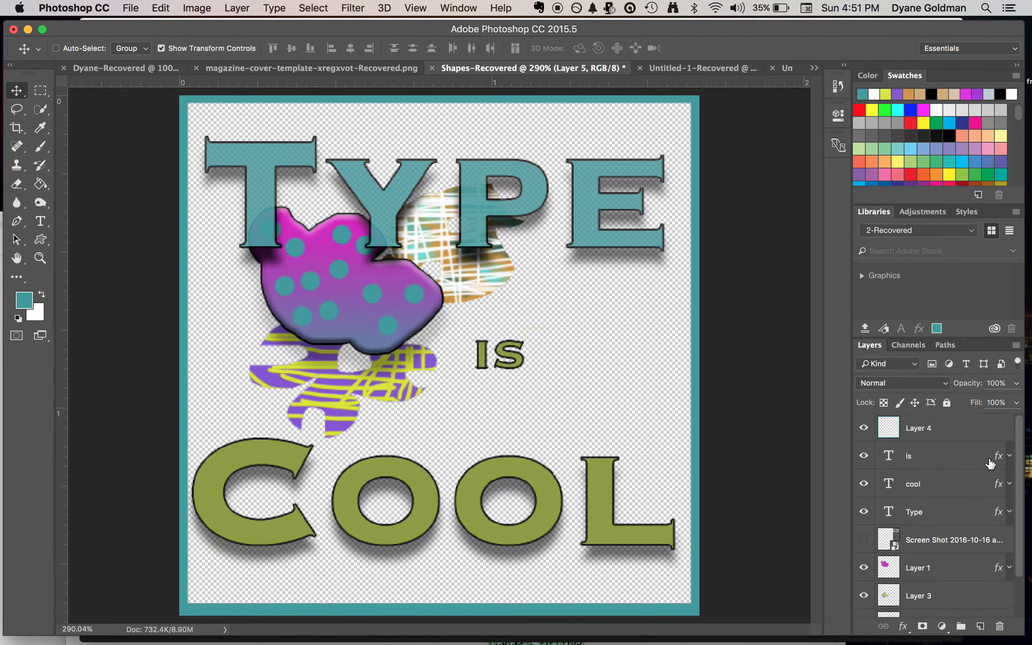
Hide and show Layer 4 again to identify the border, and make it the active layer
click(865, 428)
click(864, 428)
click(926, 428)
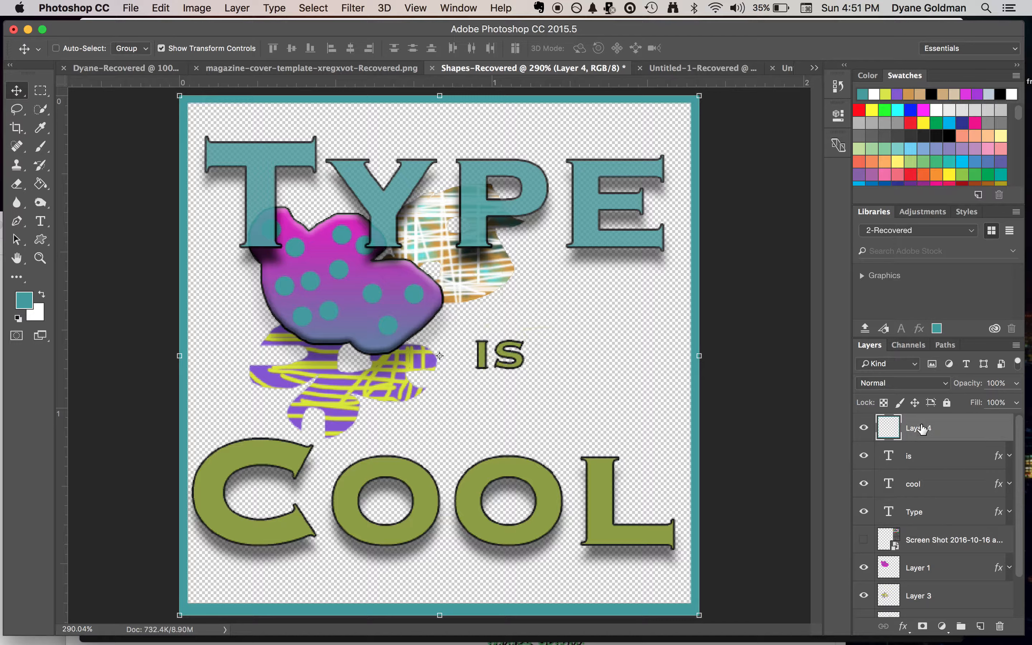
Rename Layer 4 as "Border/Frame"
double_click(921, 427)
text(Border/Frame)
key(Return)
Hide and show the "Type" text layer to check it, and rename Layer 1 as "Pink Blob"
scroll(917, 477, down, 3)
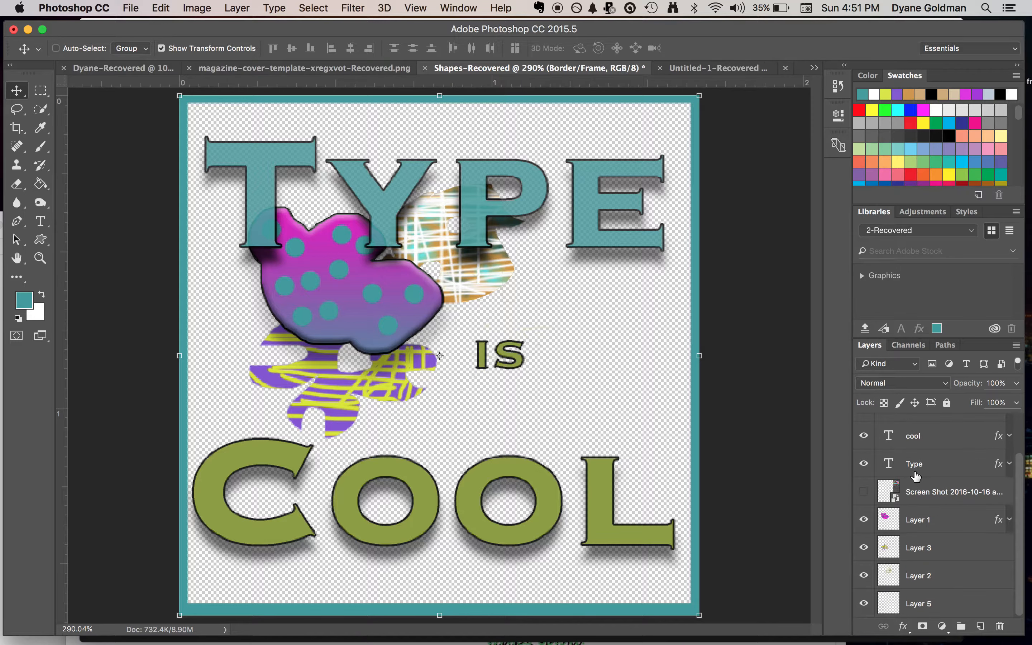
click(930, 467)
click(865, 465)
click(865, 465)
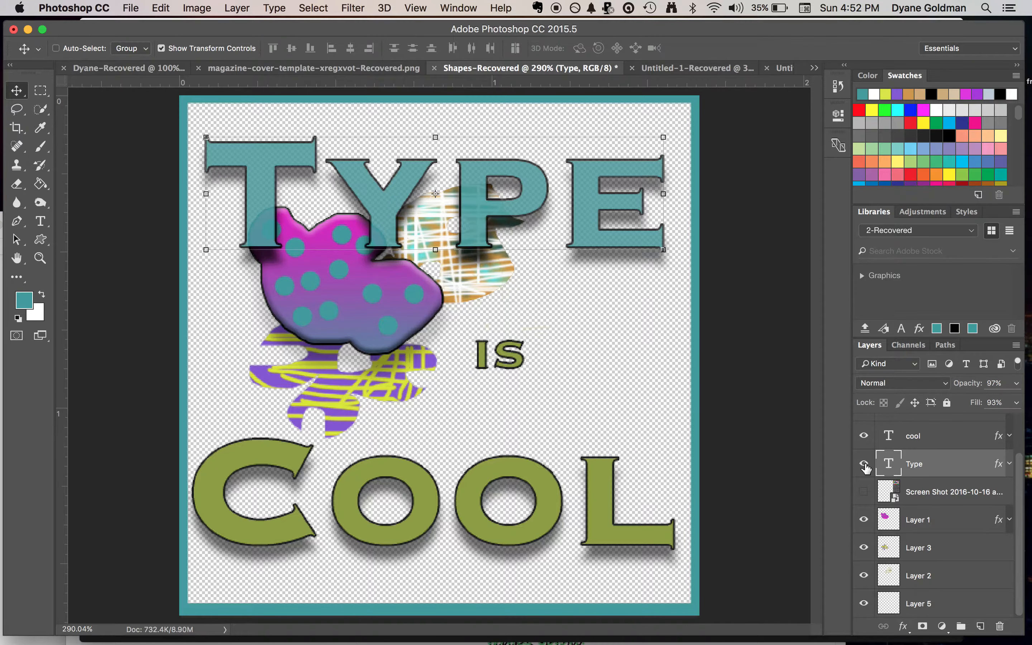
click(927, 495)
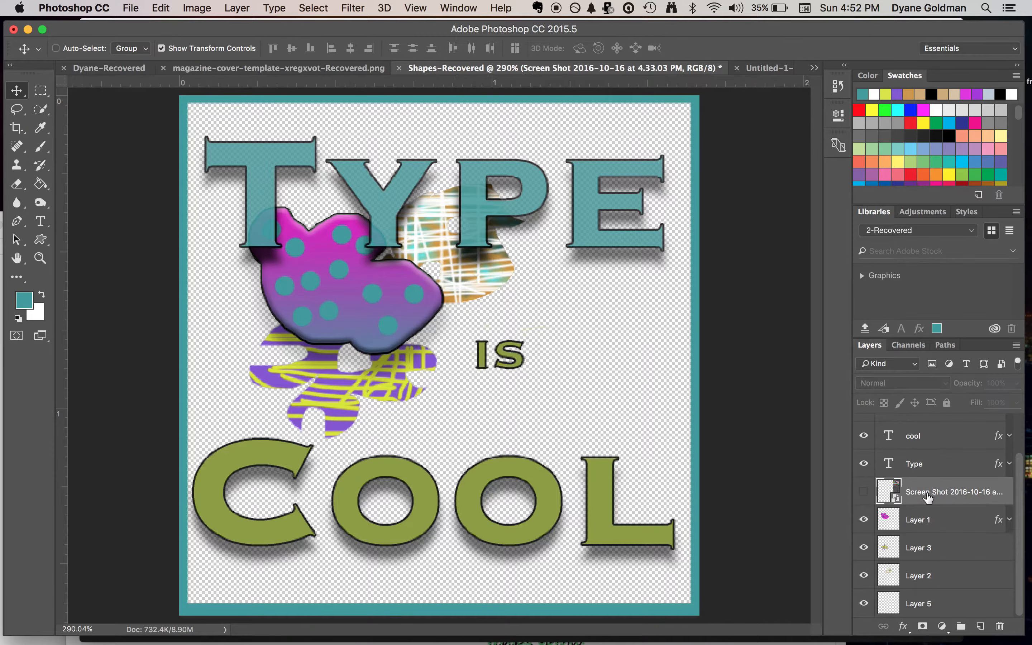
click(940, 524)
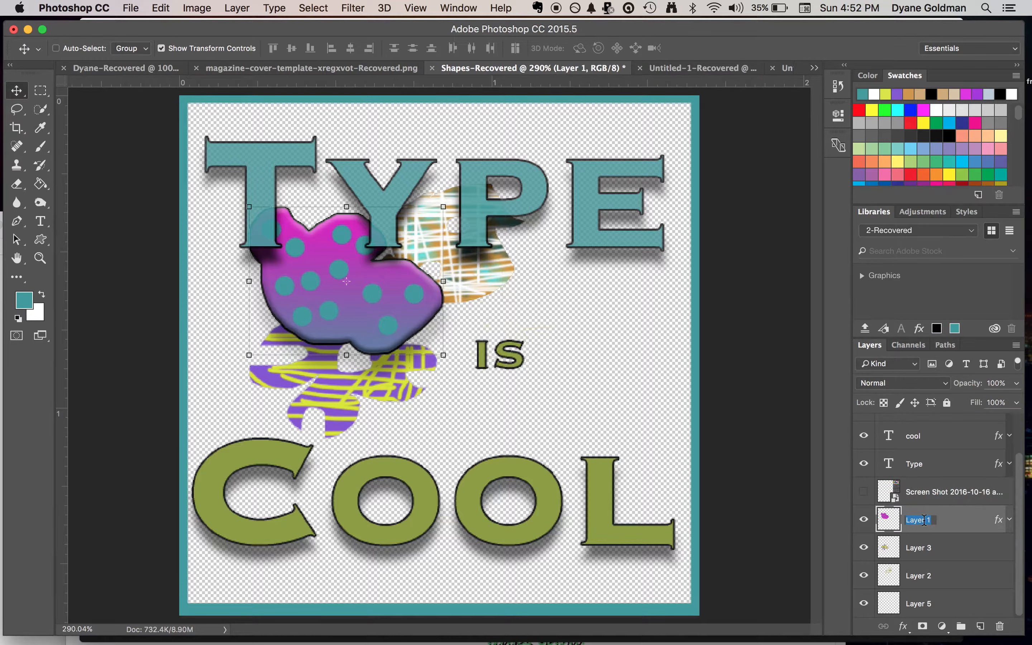
text(Pink Blob)
key(Return)
Hide and show Layer 3 to identify its shape, and rename it as "Purple blob"
click(864, 547)
click(864, 549)
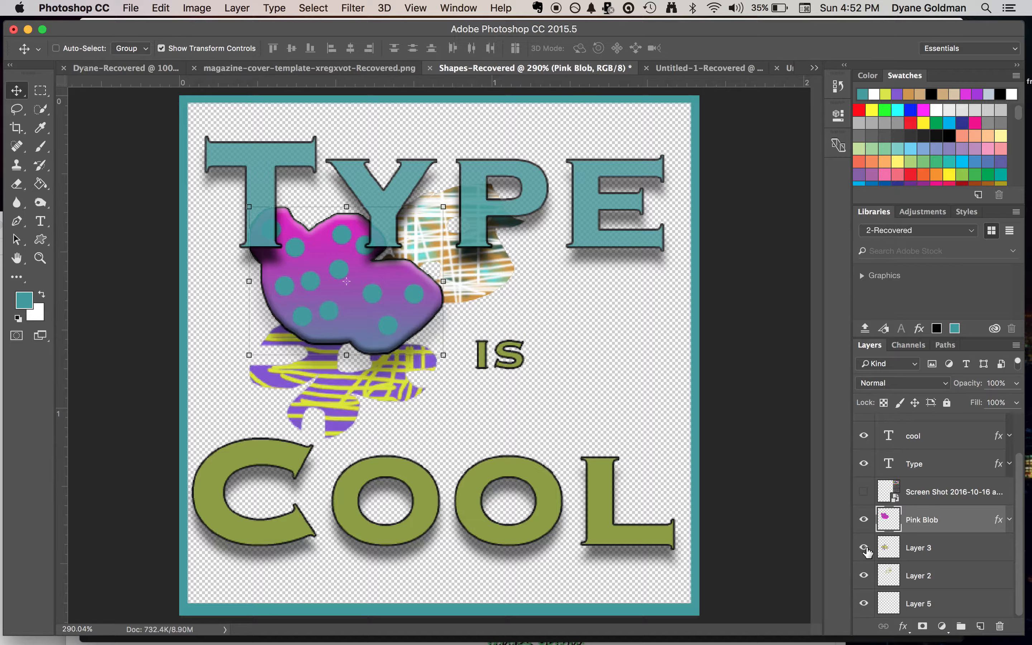
double_click(917, 548)
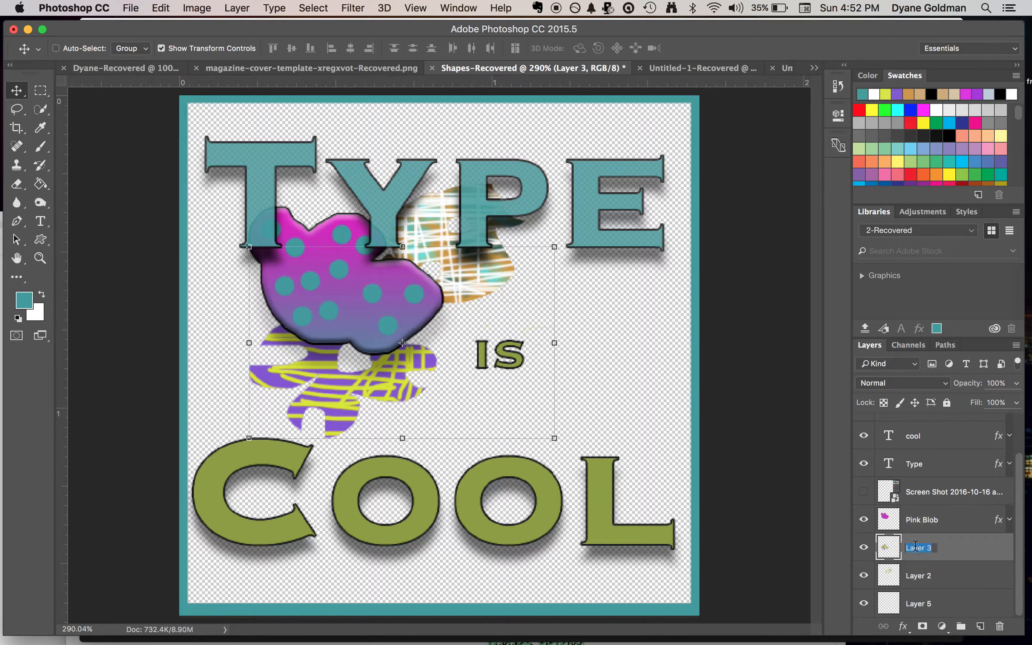
text(Pu)
text(rple blob)
key(Return)
Rename Layer 2 as "Multi colored blob" and the empty Layer 5 as "Background"
double_click(910, 577)
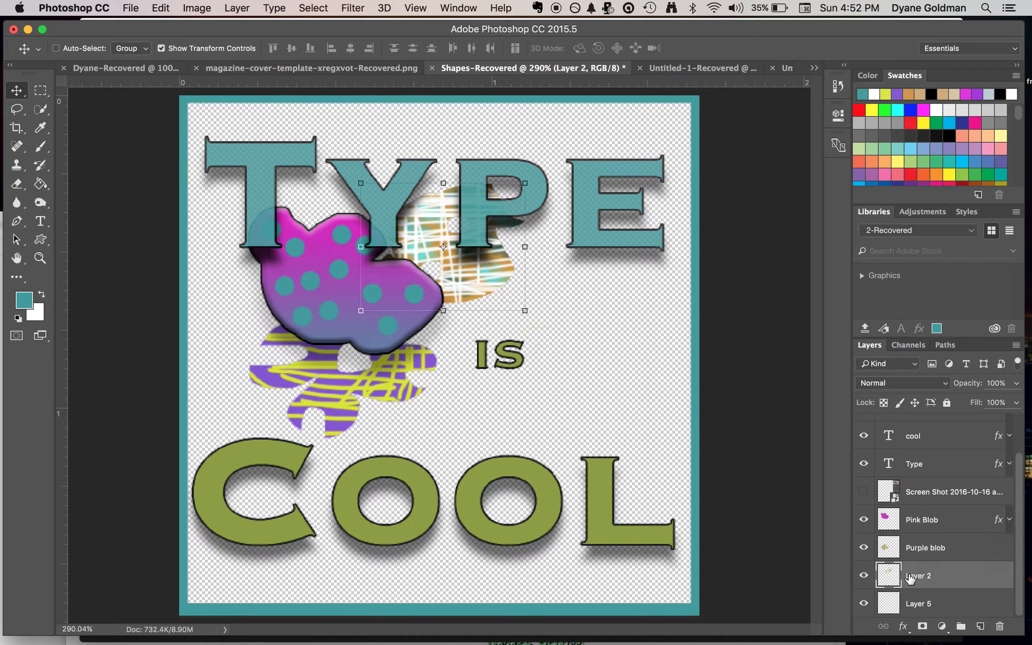
text(Multi colored blob)
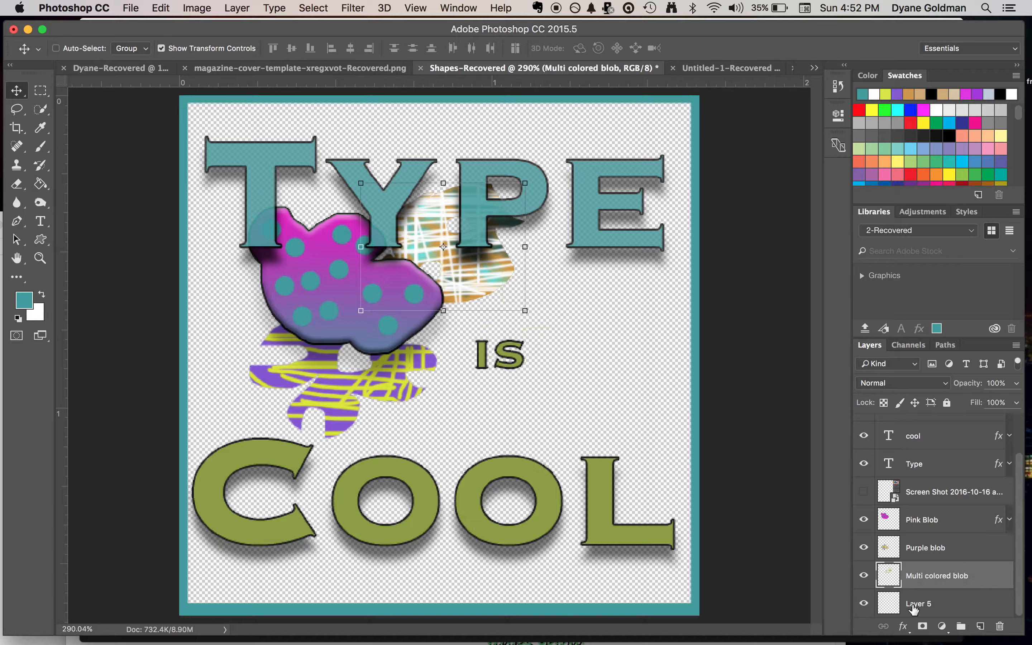
double_click(911, 605)
text(Ba)
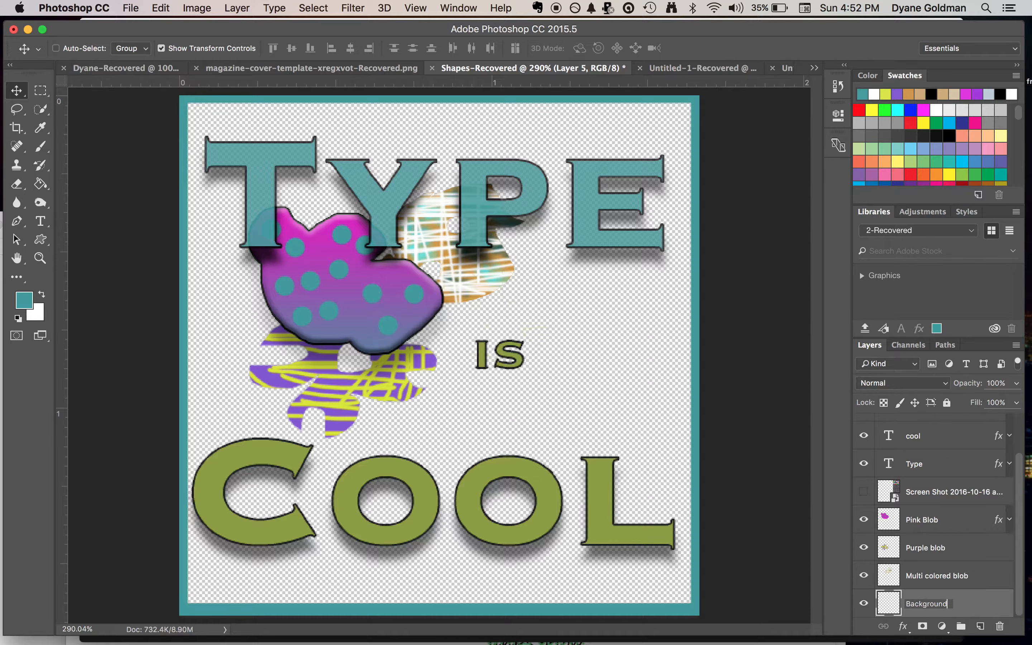
text(ckground)
key(Return)
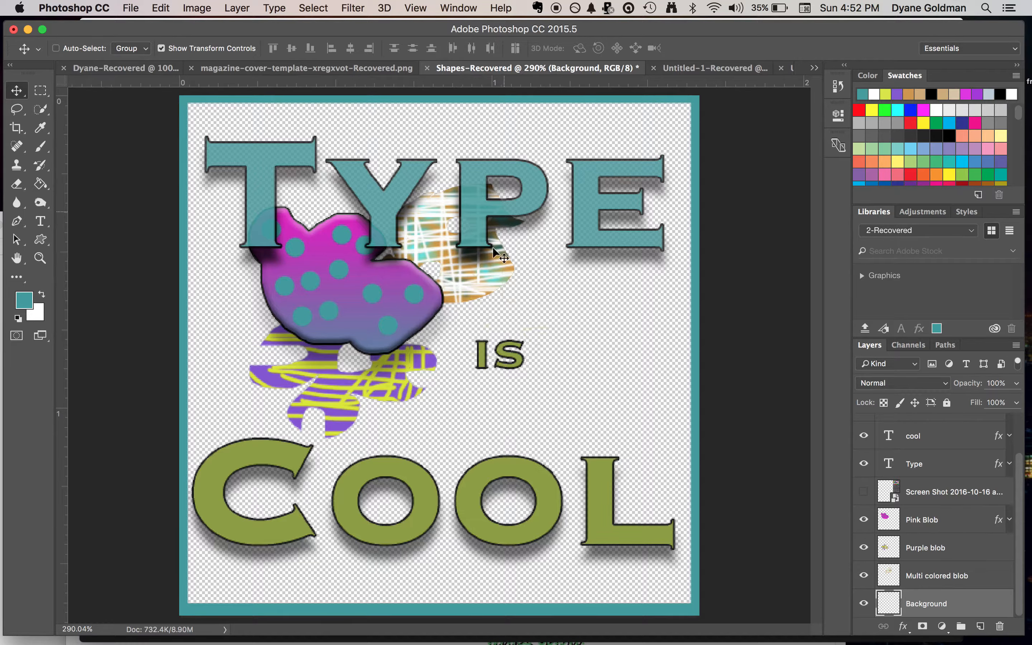
Set the foreground color to olive green (#9b9e40) and the background color to black
click(23, 300)
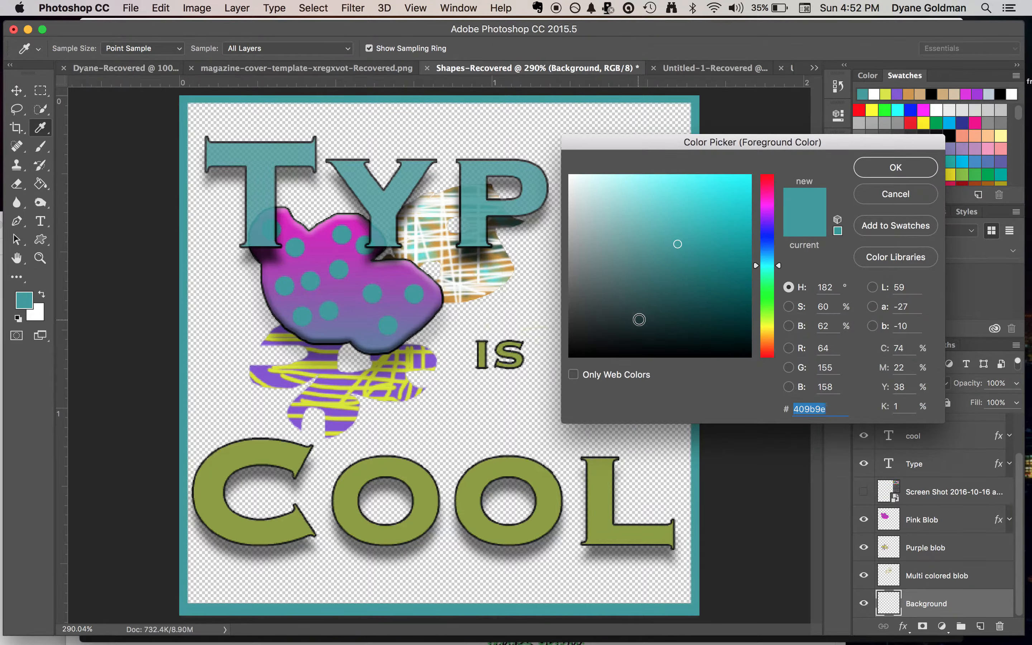
click(770, 326)
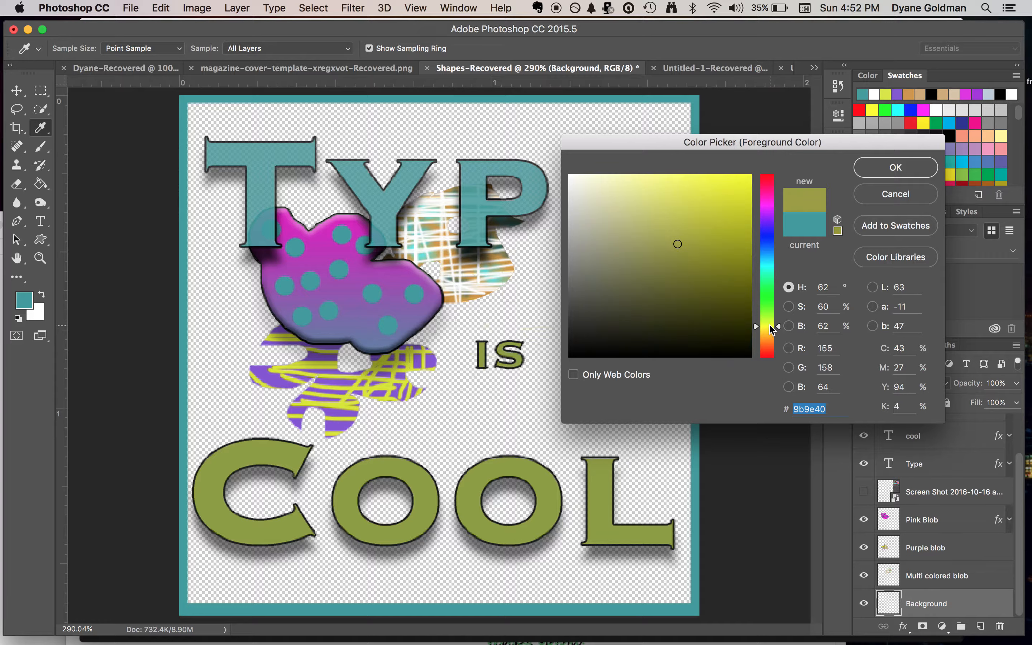
click(910, 170)
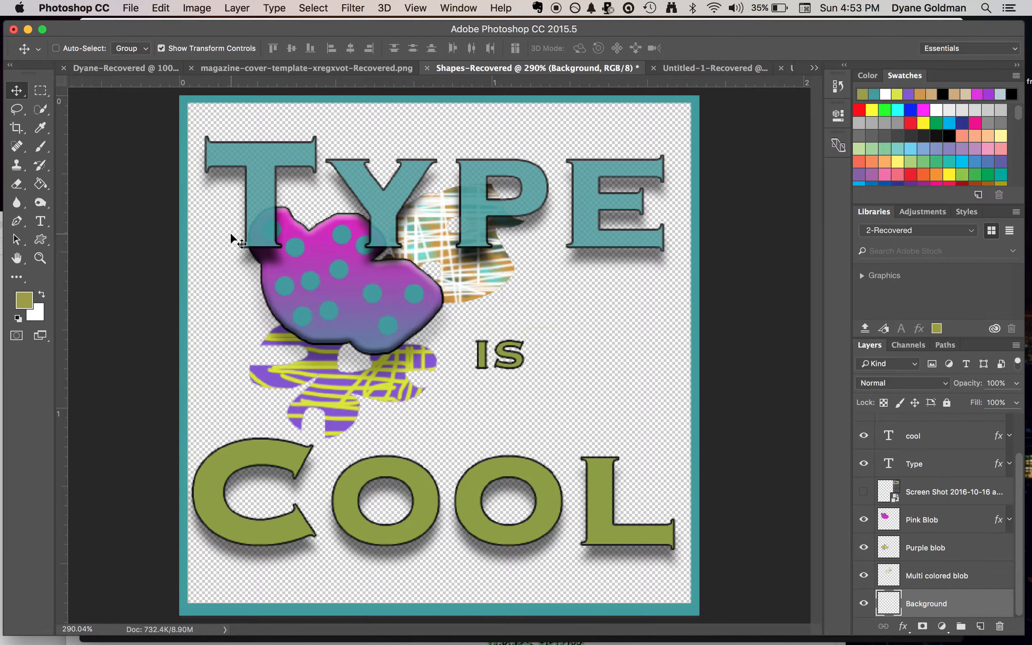
click(34, 317)
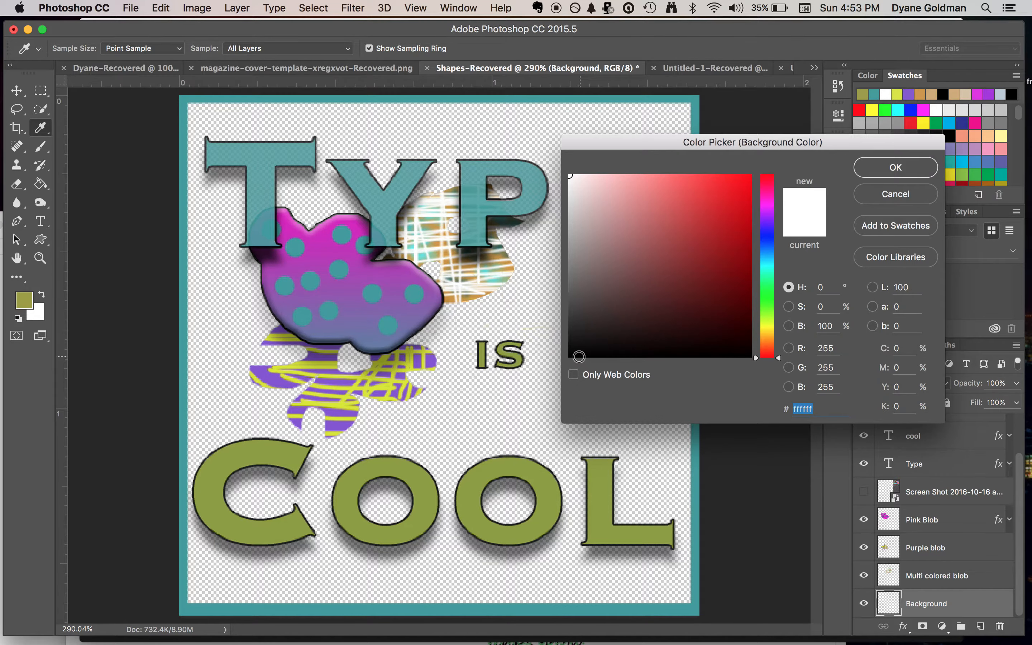
click(579, 356)
click(904, 166)
key(v)
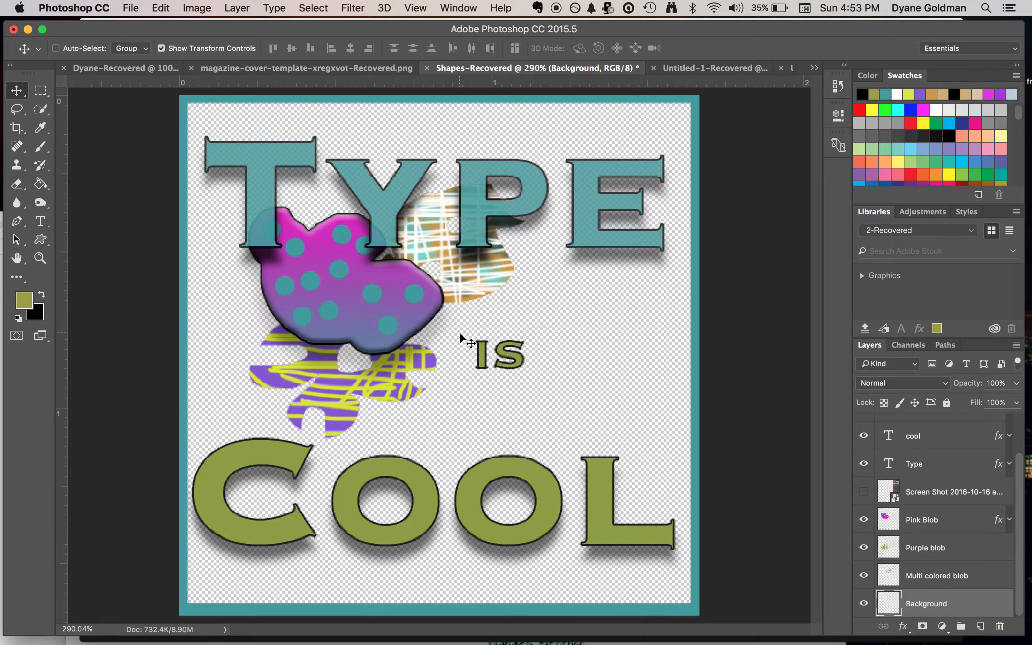
Fill the Background layer with the Clouds render filter
click(346, 8)
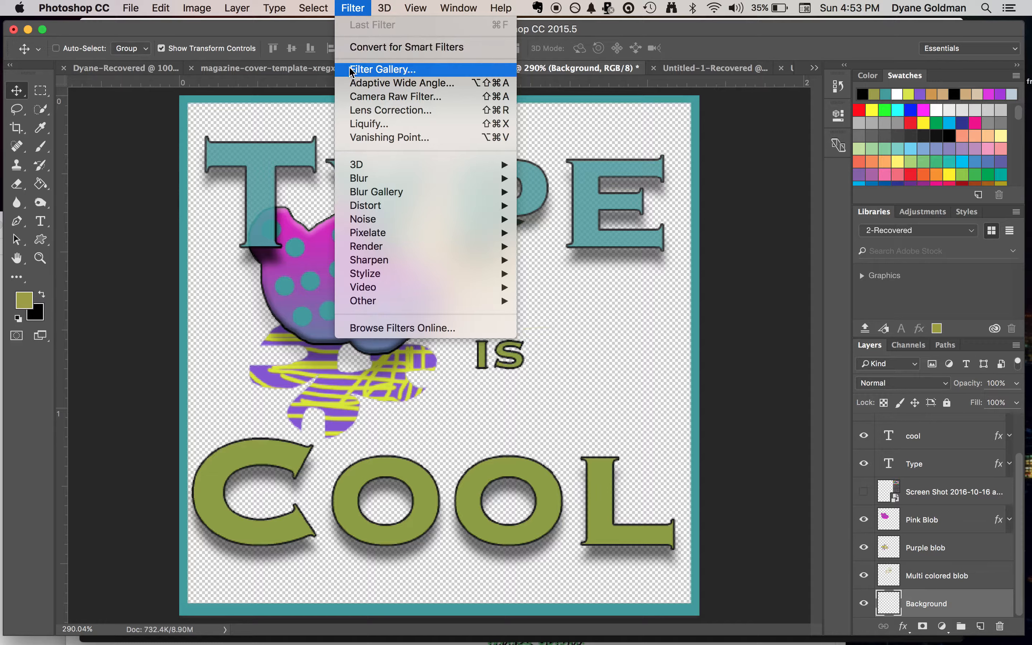
mouse_move(397, 206)
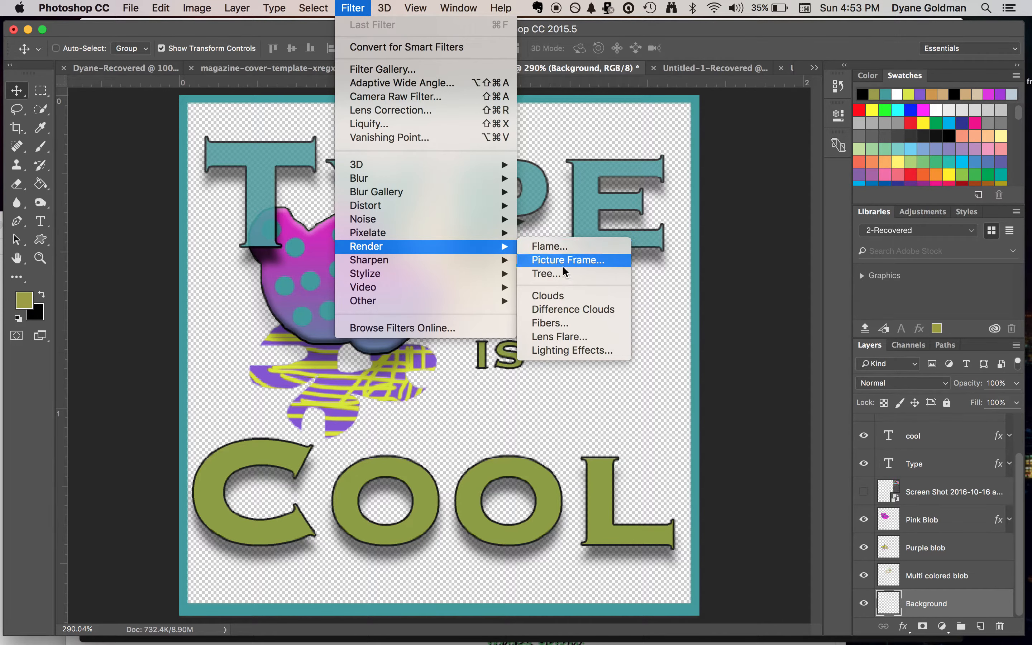
click(564, 294)
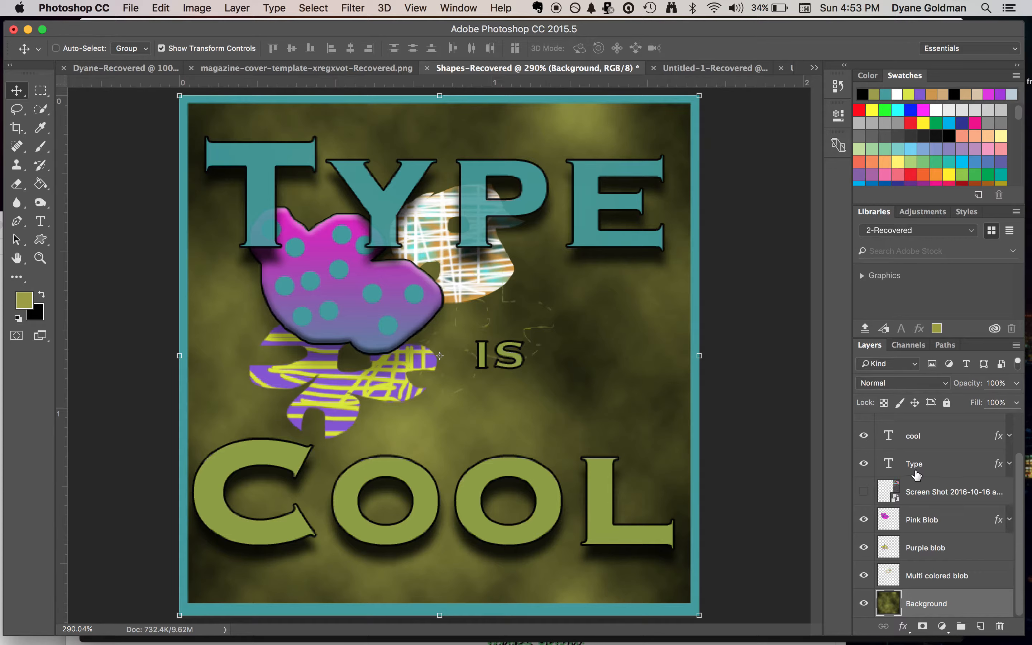
Nudge the "cool" text layer slightly to the right to center it within the border
click(941, 434)
key(Right)
key(Right)
key(Right)
key(Right)
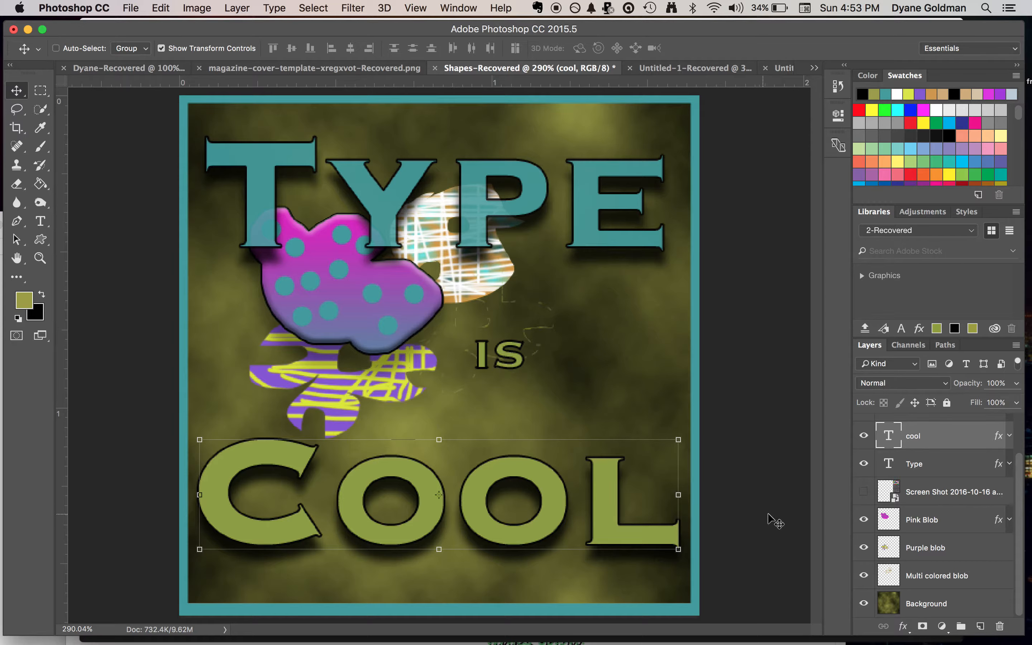
Hide and show the Pink Blob and Purple blob layers to find which one holds the stray lines
click(864, 521)
click(864, 521)
click(865, 520)
click(865, 521)
click(864, 549)
click(863, 549)
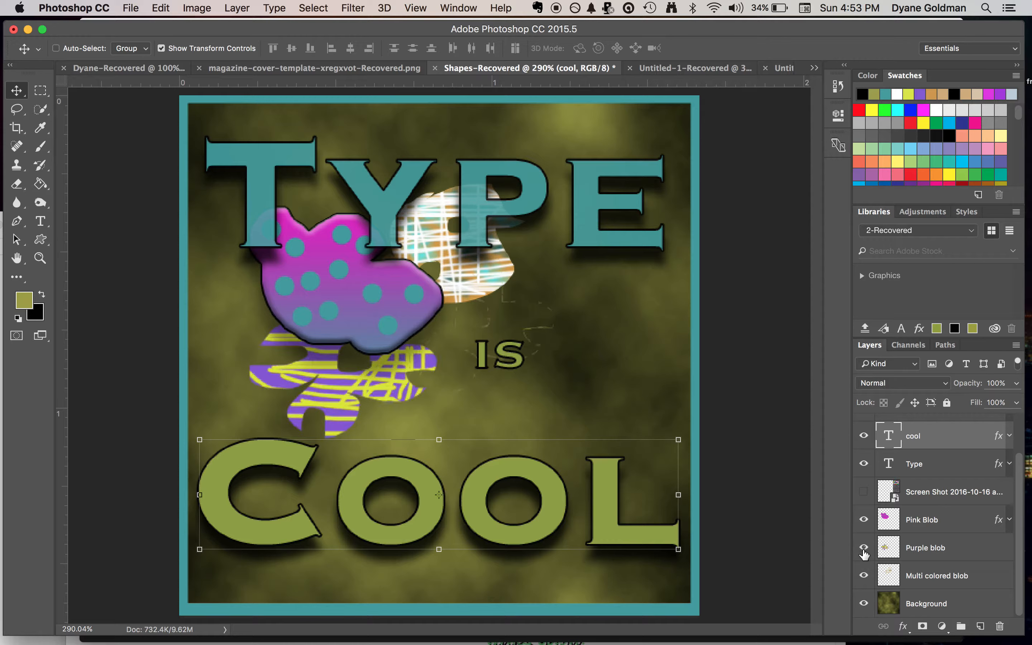
Erase stray lines near the word "is" on the Purple blob layer using a hard round 23 px eraser
click(936, 553)
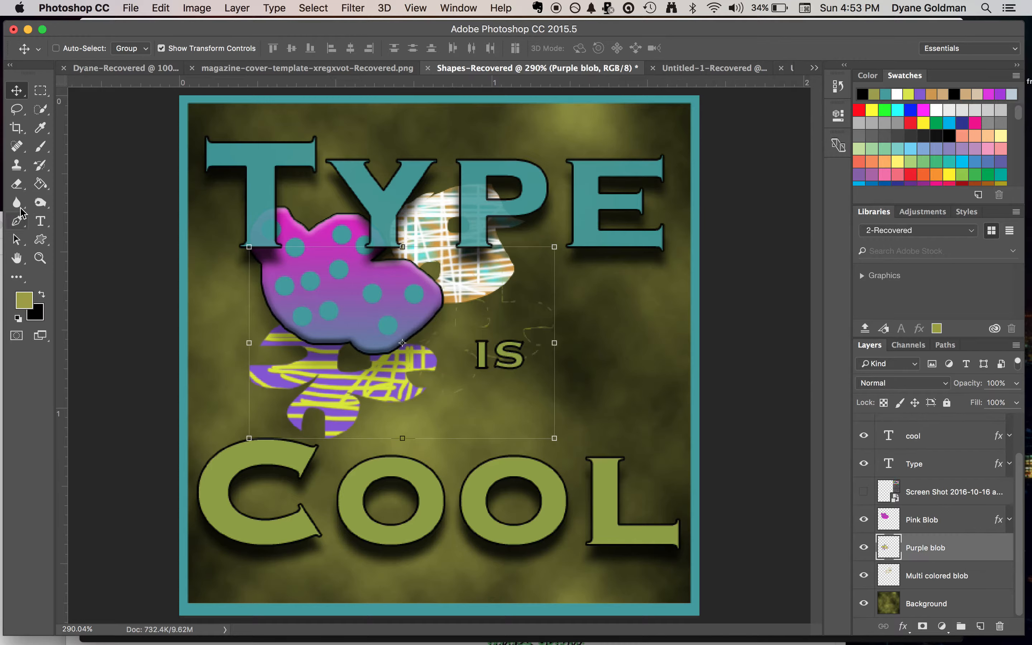
click(17, 184)
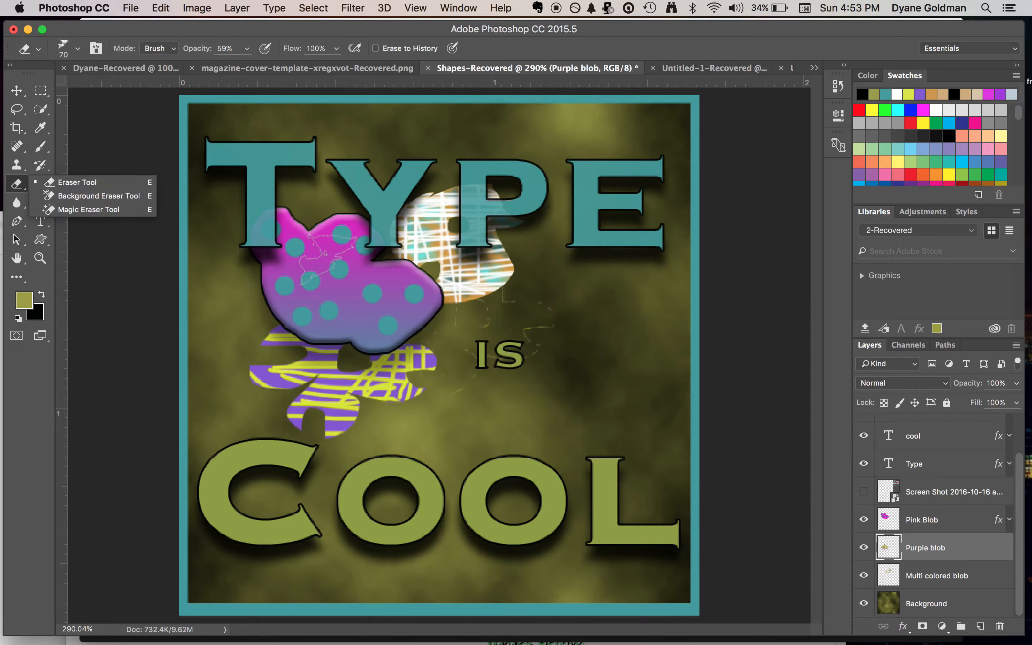
click(75, 185)
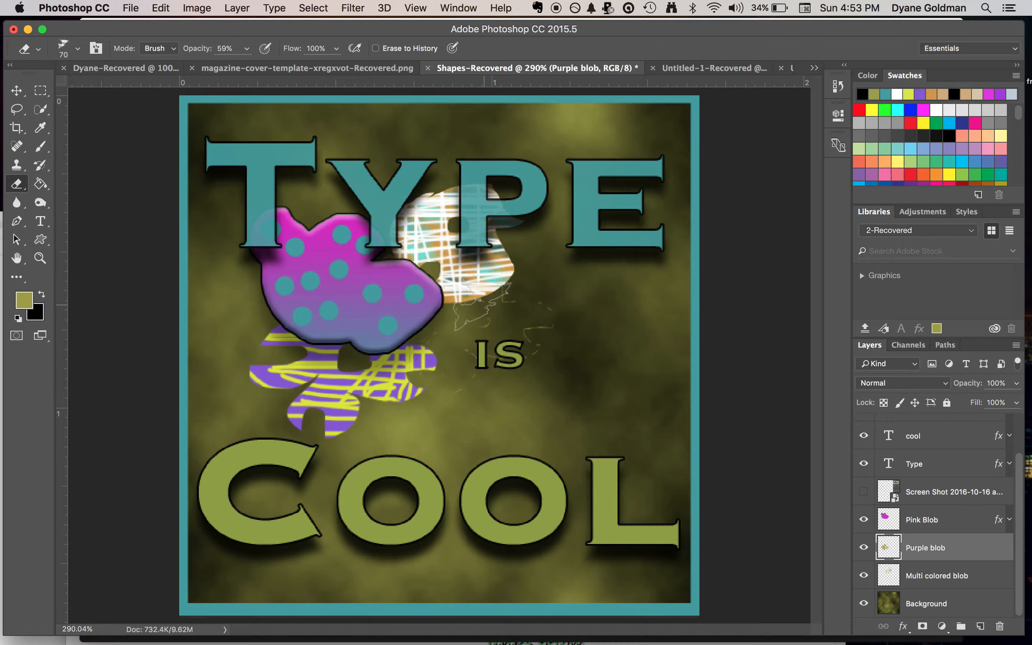
click(78, 48)
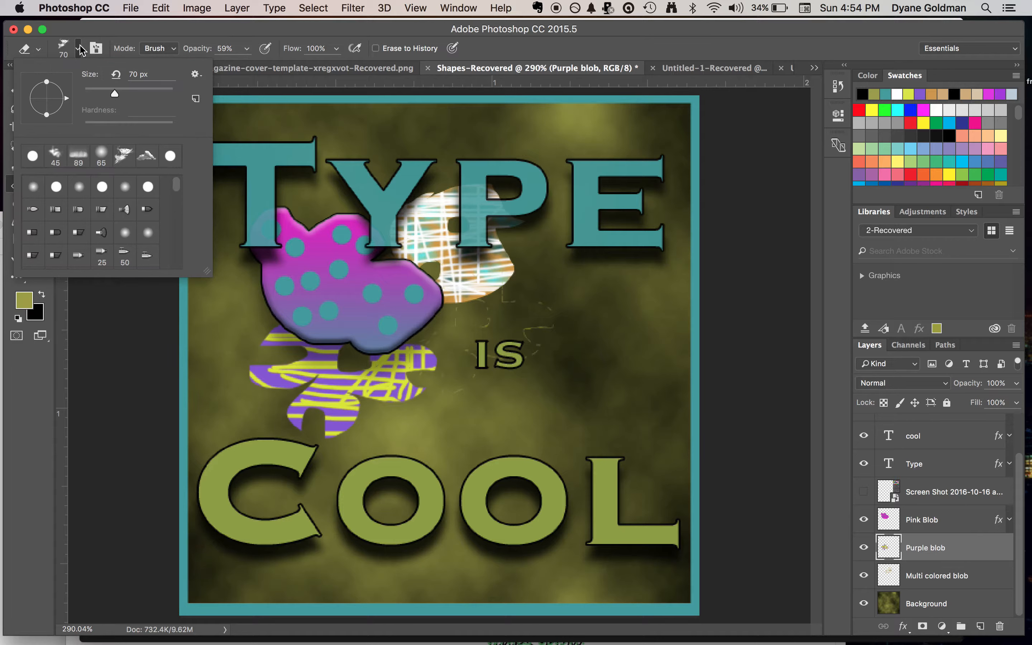
click(34, 156)
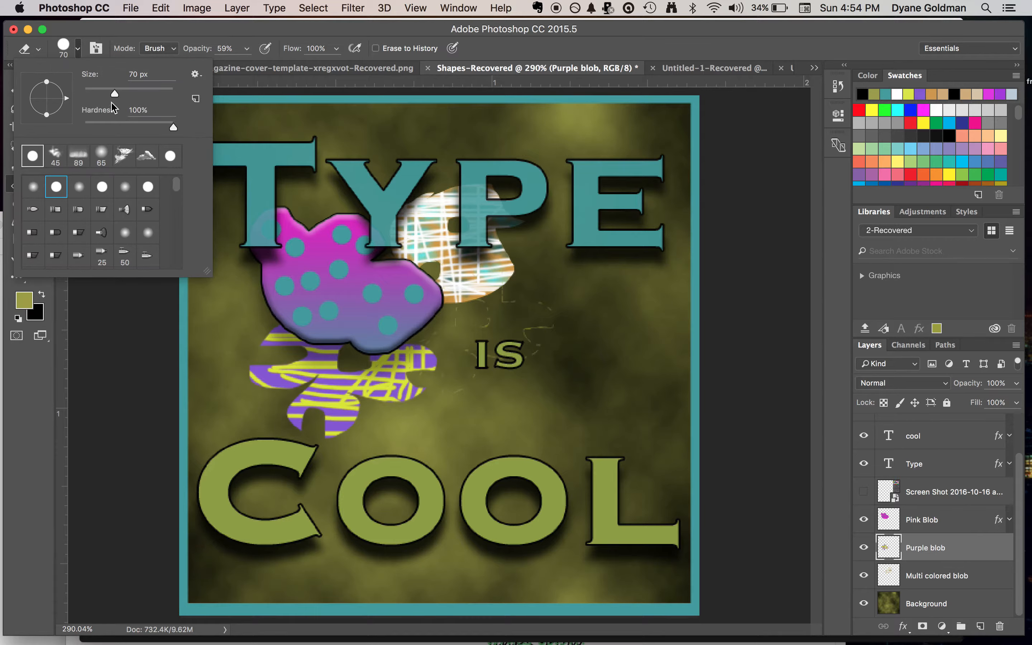
drag(114, 94, 94, 94)
key(Return)
mouse_move(519, 326)
mouse_down()
mouse_move(530, 355)
mouse_move(546, 324)
mouse_move(568, 310)
mouse_move(544, 318)
mouse_move(511, 302)
mouse_move(557, 314)
mouse_move(518, 373)
mouse_move(538, 342)
mouse_up()
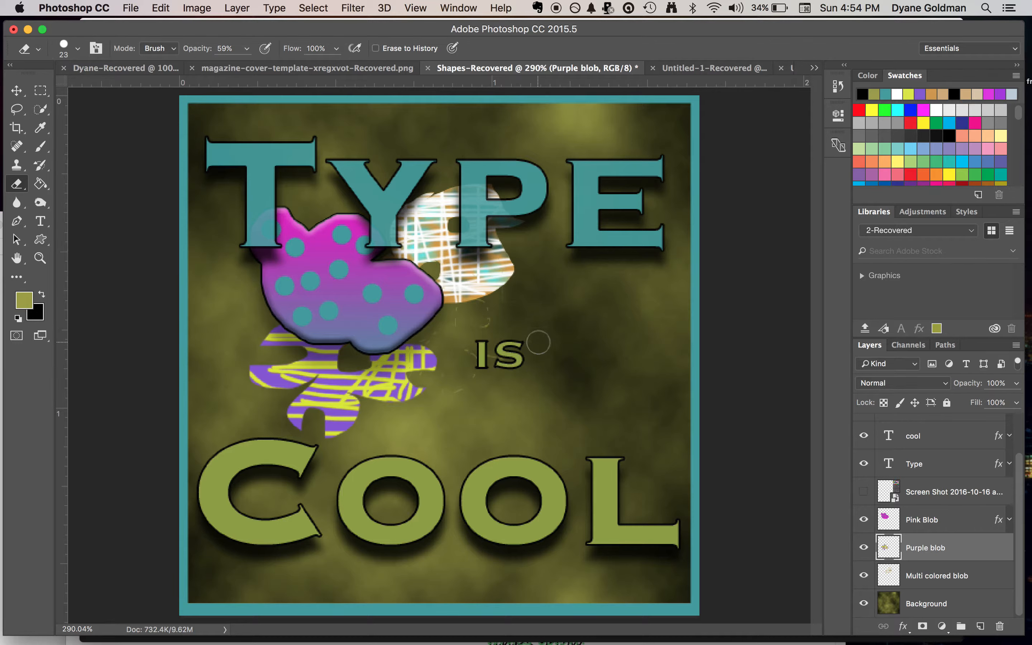
Raise the eraser's opacity to 100% and erase the faint lines left between the pink blob and the word "is"
click(246, 49)
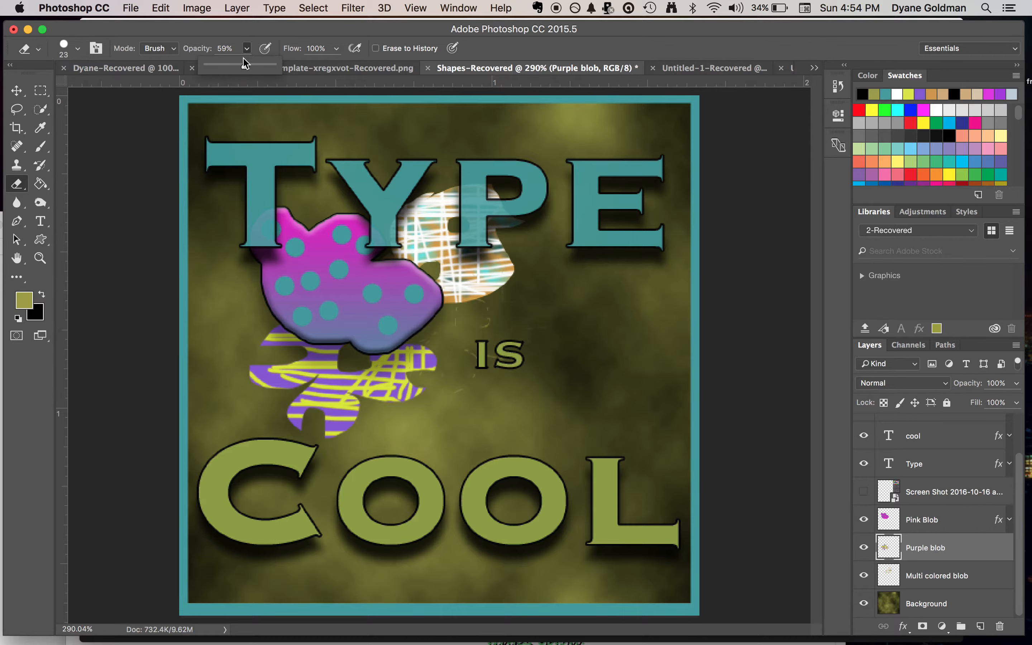
drag(245, 65, 273, 65)
mouse_move(491, 317)
mouse_down()
mouse_move(483, 285)
mouse_move(433, 334)
mouse_move(531, 367)
mouse_move(469, 395)
mouse_move(435, 340)
mouse_up()
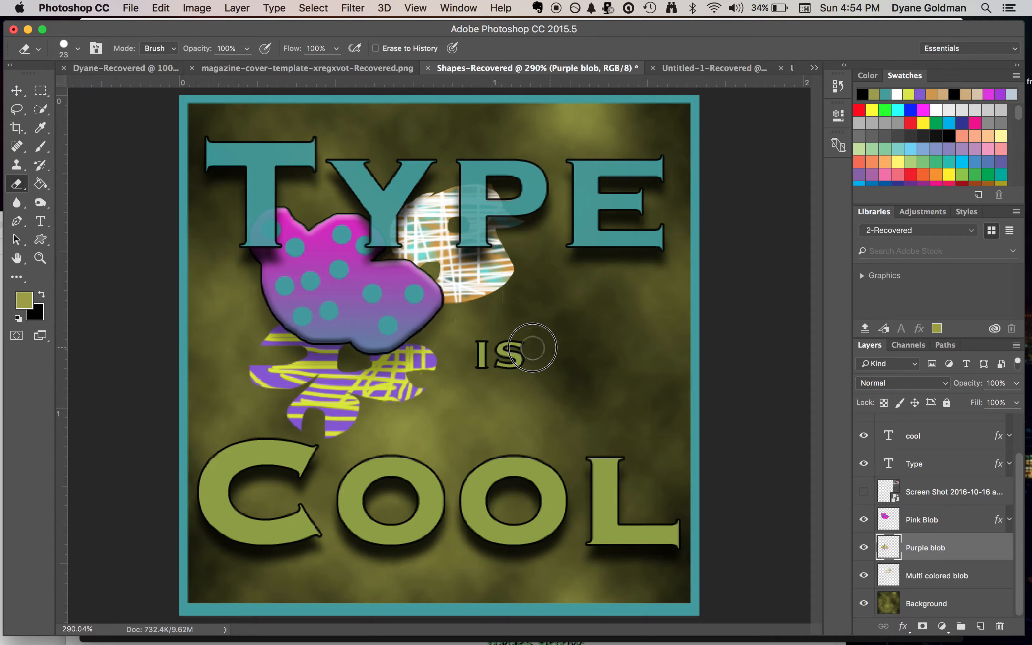
Shift the purple blob to erase its remaining stray marks, and reposition it between the pink blob and the word "Cool"
click(17, 90)
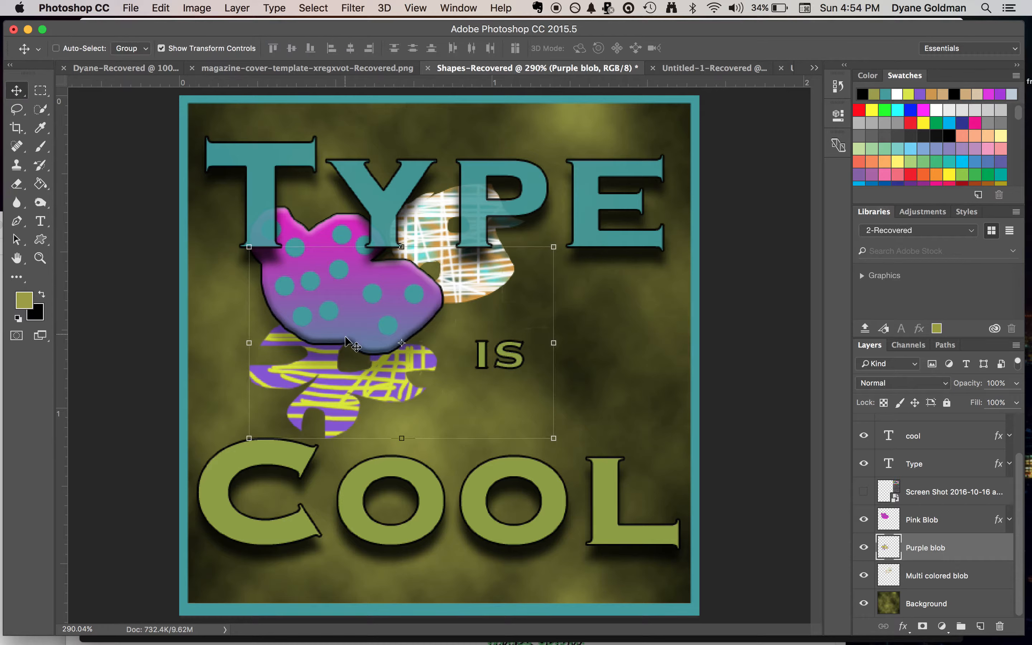
drag(370, 381, 520, 433)
click(17, 183)
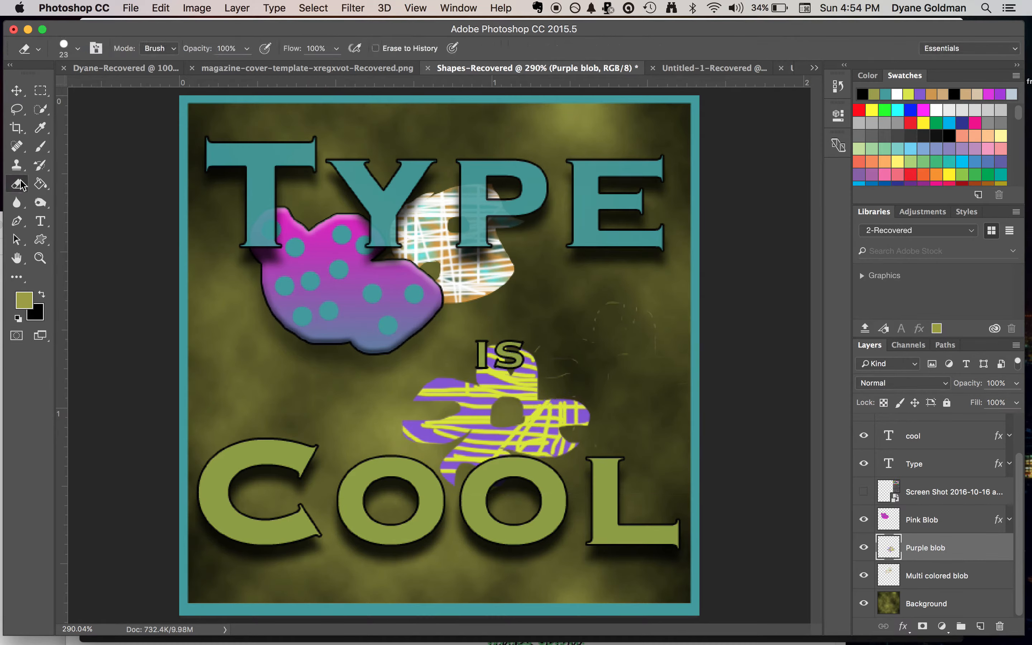
mouse_move(703, 365)
mouse_down()
mouse_move(666, 344)
mouse_move(645, 297)
mouse_move(624, 317)
mouse_move(605, 308)
mouse_move(633, 320)
mouse_move(604, 337)
mouse_move(594, 324)
mouse_move(613, 388)
mouse_move(632, 329)
mouse_move(617, 359)
mouse_move(552, 374)
mouse_move(572, 386)
mouse_move(546, 345)
mouse_up()
click(17, 90)
drag(475, 389, 390, 372)
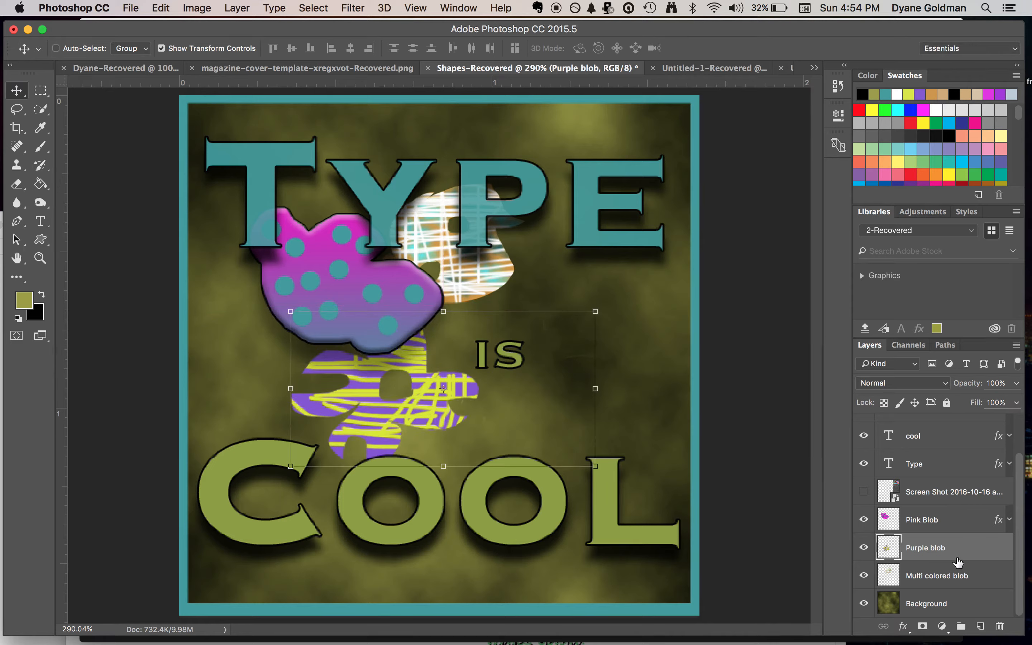
Move the multi colored blob to the right and scale it down beneath the letters "P" and "E" of "Type"
click(956, 584)
drag(505, 278, 635, 292)
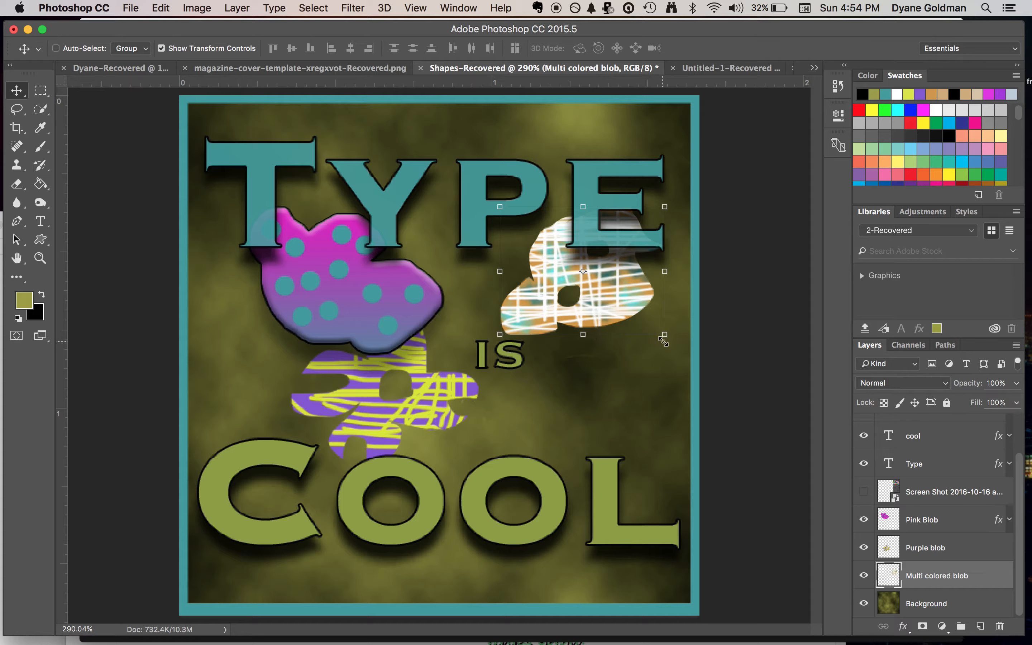
drag(664, 341, 564, 271)
key(Return)
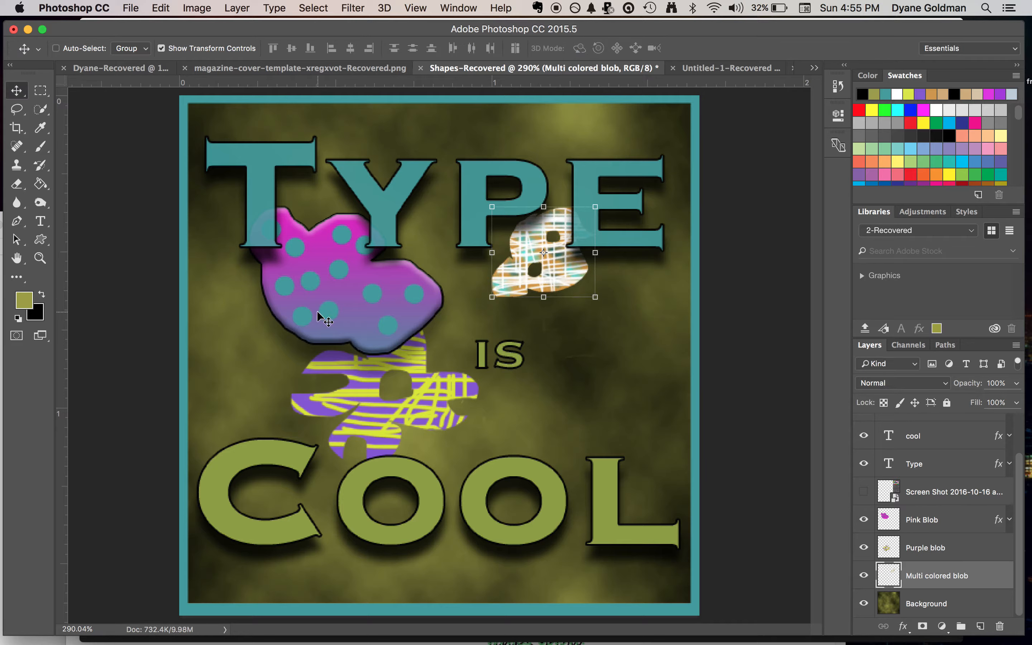
Move the Pink Blob shape slightly up and to the left, behind the letters "T" and "y"
click(956, 517)
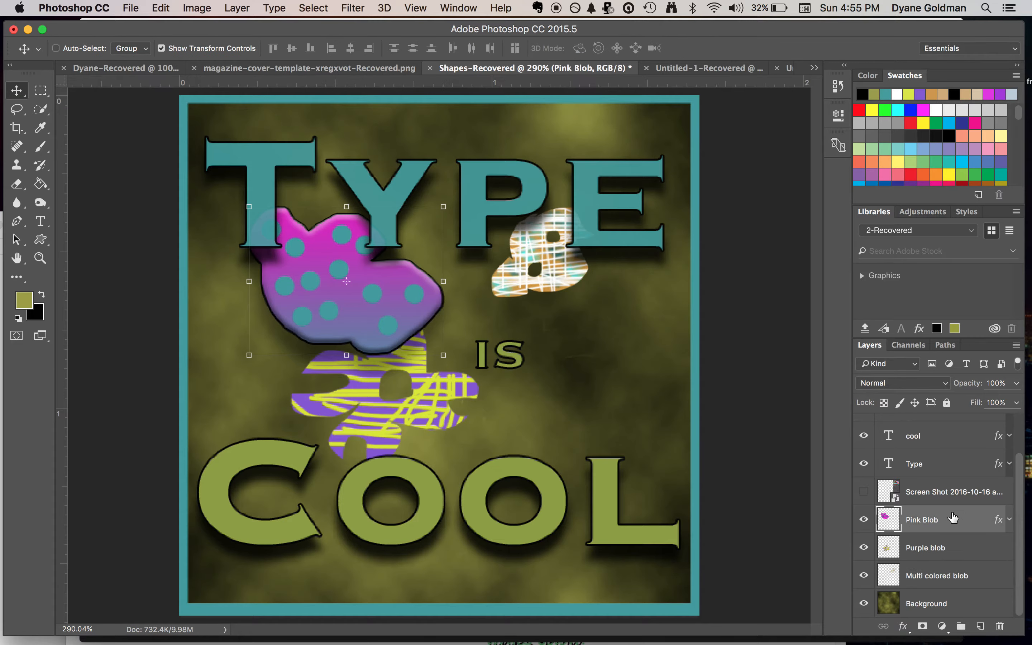
drag(387, 292, 372, 276)
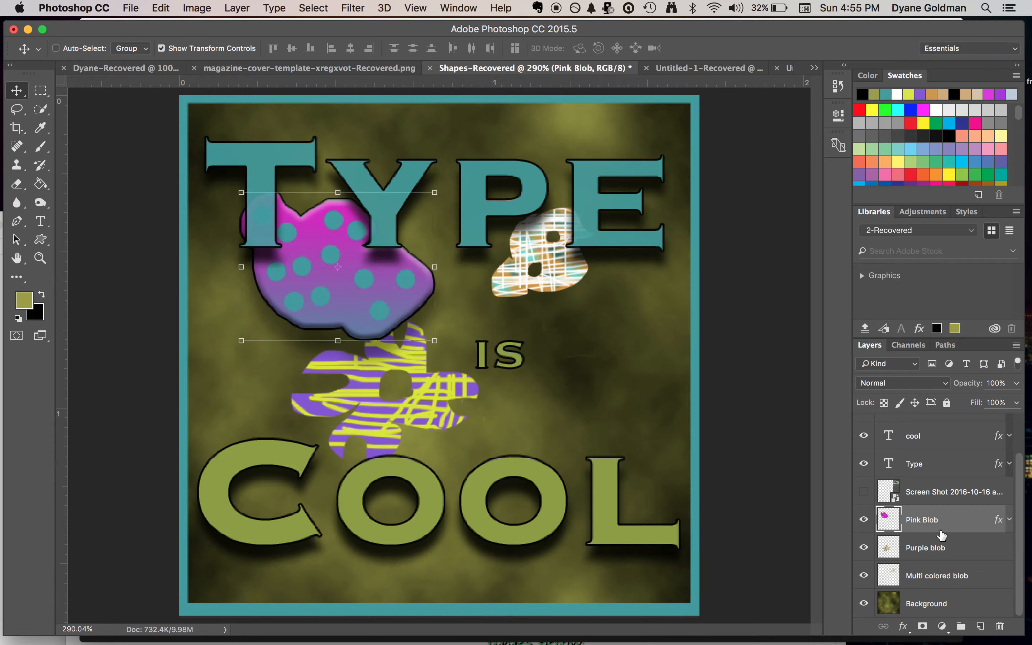
Move the purple blob down and to the right over the word "Cool" and rotate it about 52° clockwise
click(938, 548)
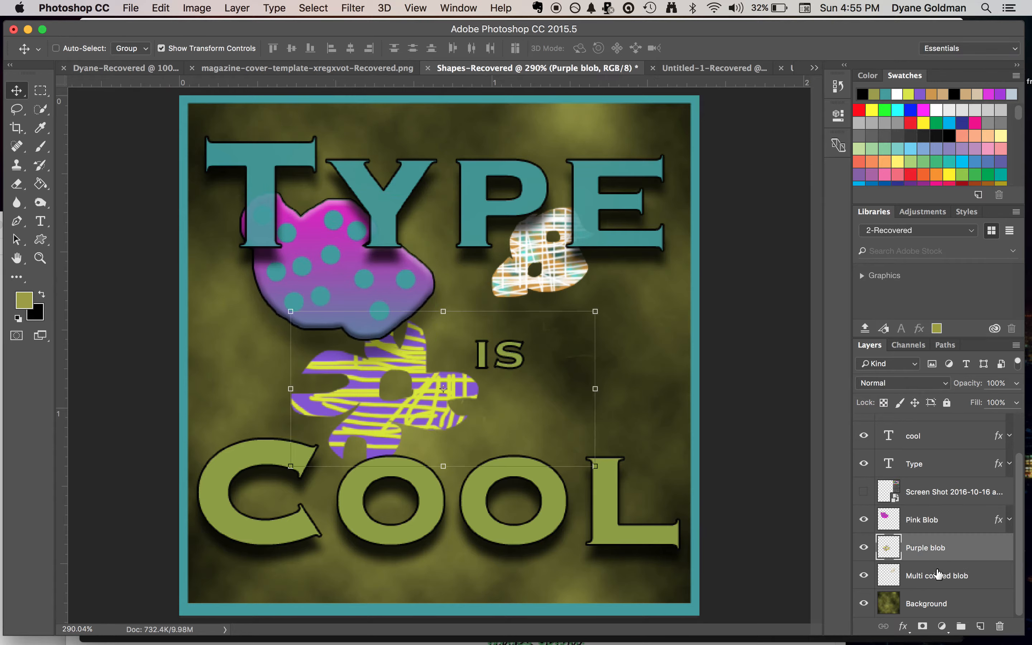
click(938, 576)
click(929, 546)
drag(442, 390, 588, 466)
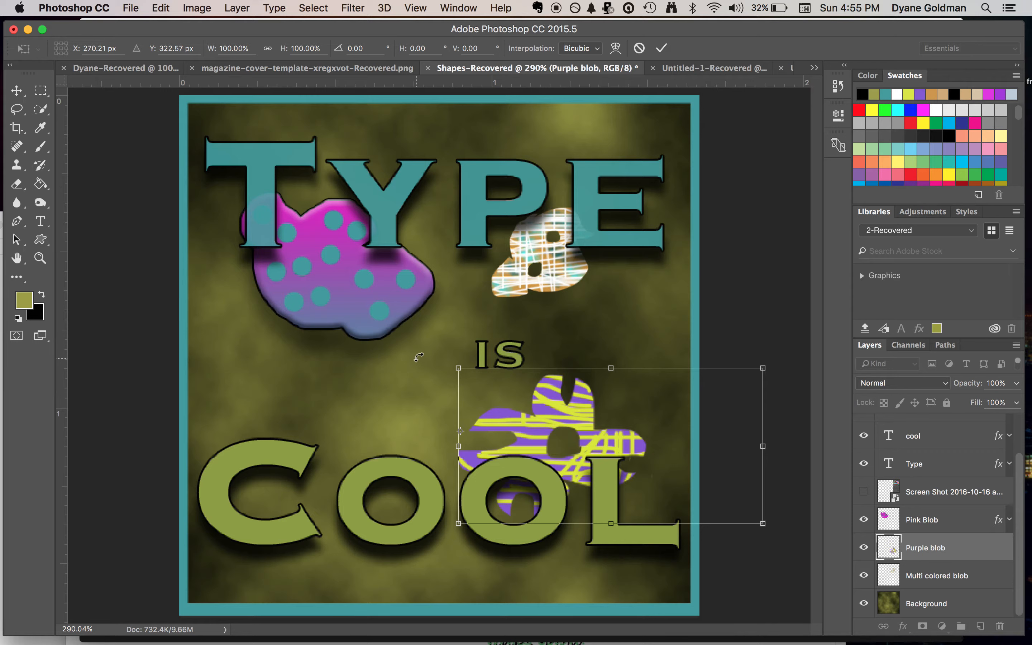
drag(430, 345, 508, 372)
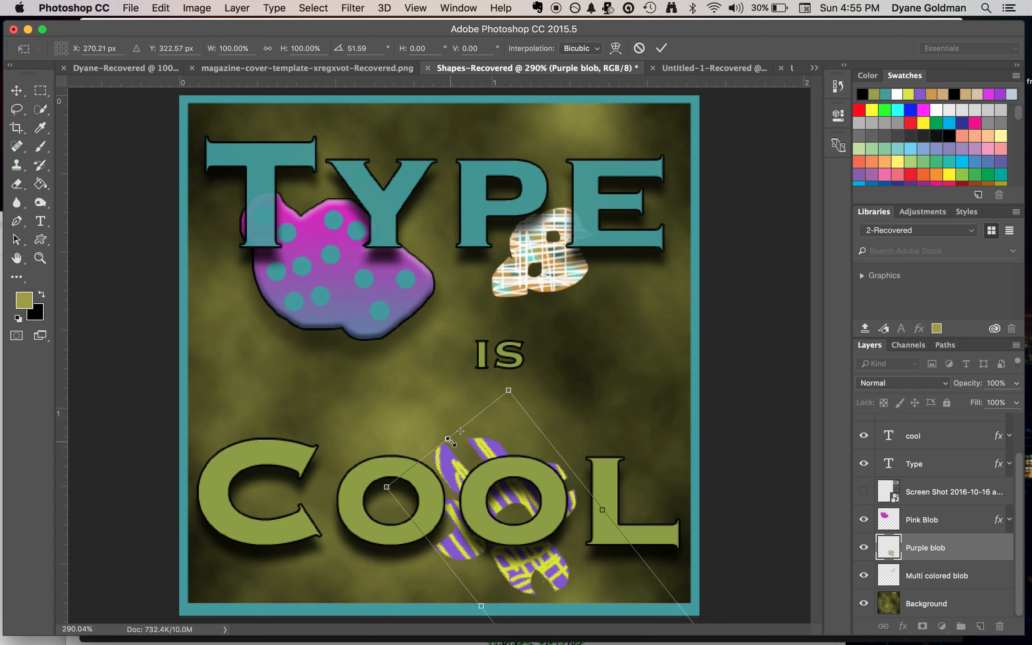
Shift the rotation pivot, set the purple blob's angle to about 45.5°, and place it behind the second "o" of "Cool"
drag(461, 431, 520, 526)
drag(499, 438, 485, 417)
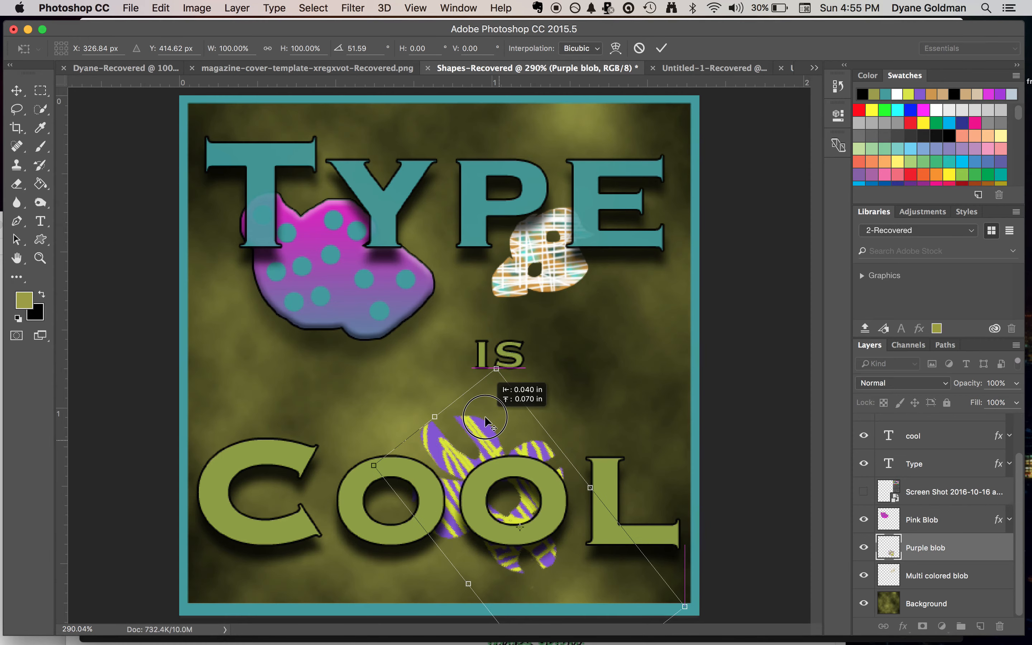
drag(453, 369, 431, 373)
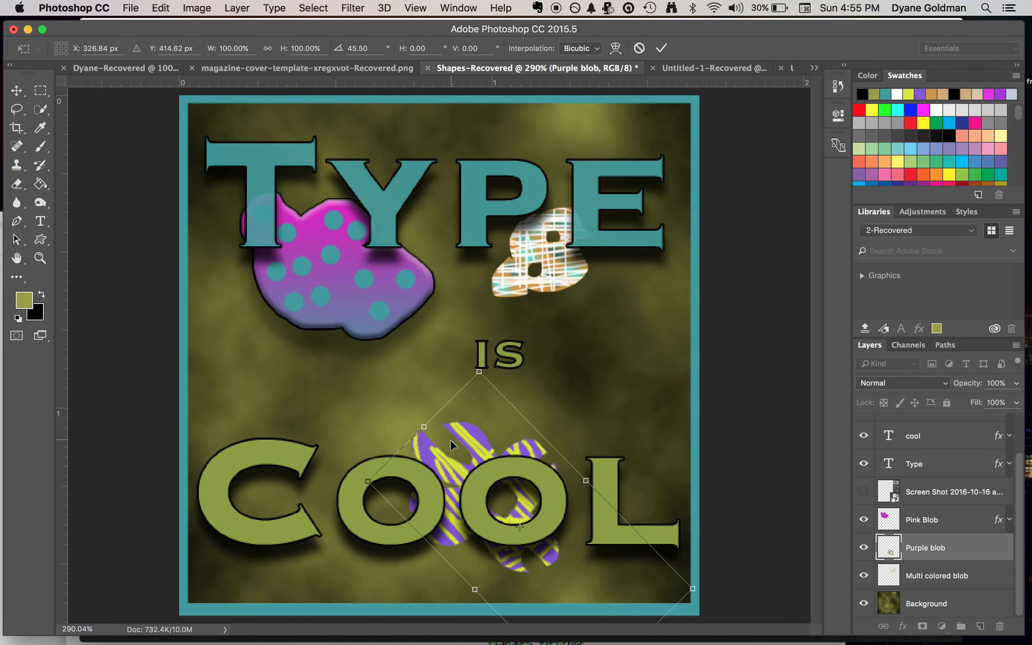
drag(478, 437, 495, 443)
key(Return)
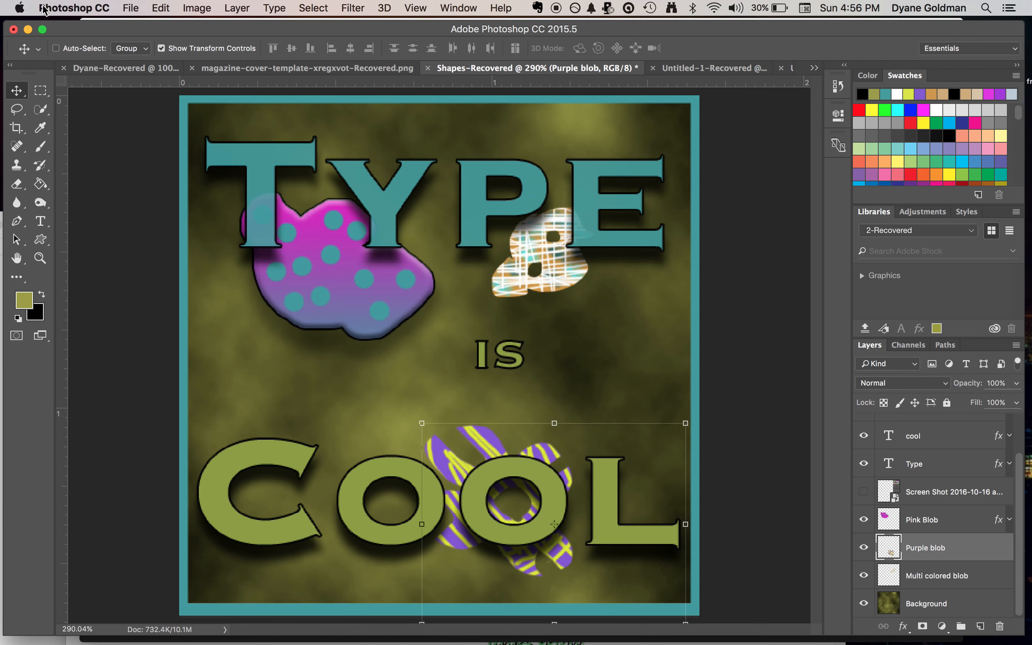
Switch to QuickTime Player, quit it, and enter "End" as the name for saving the unsaved screen recording
drag(121, 34, 138, 34)
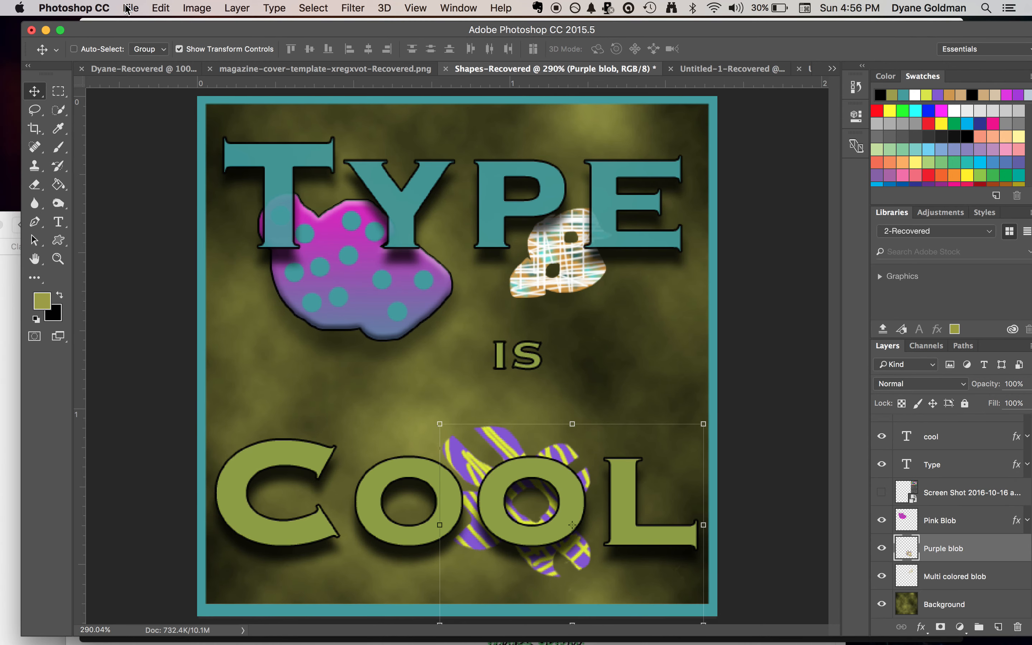
mouse_move(294, 641)
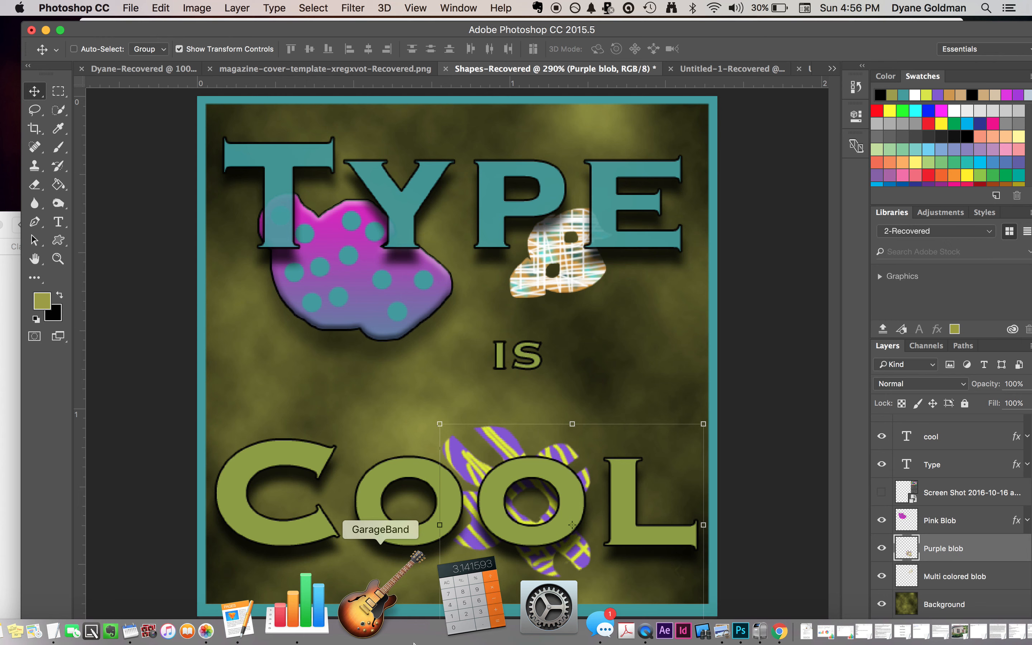
click(497, 634)
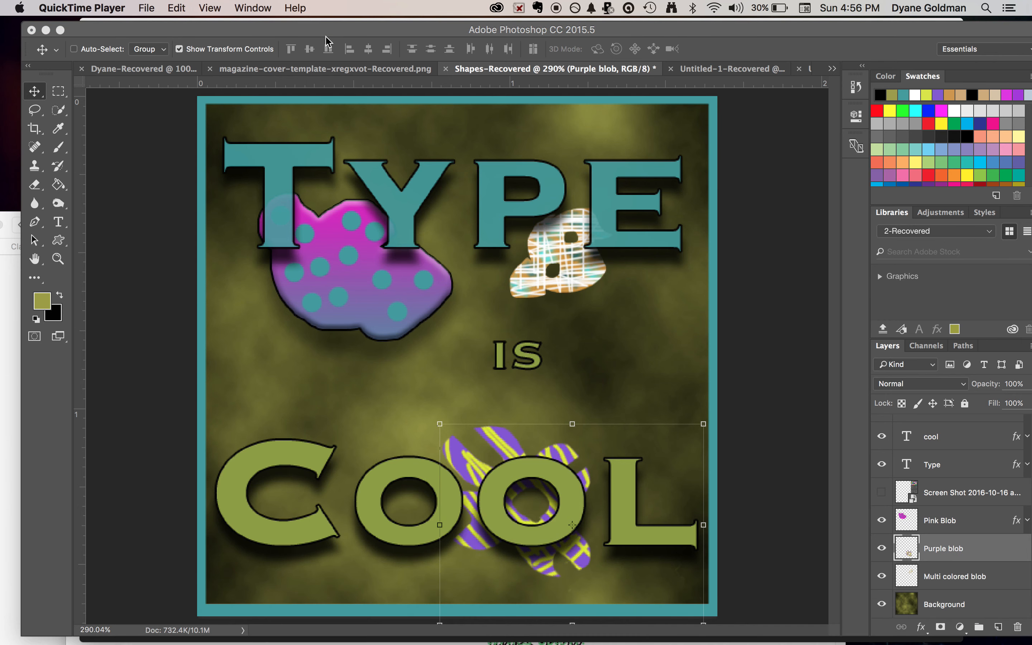
click(102, 7)
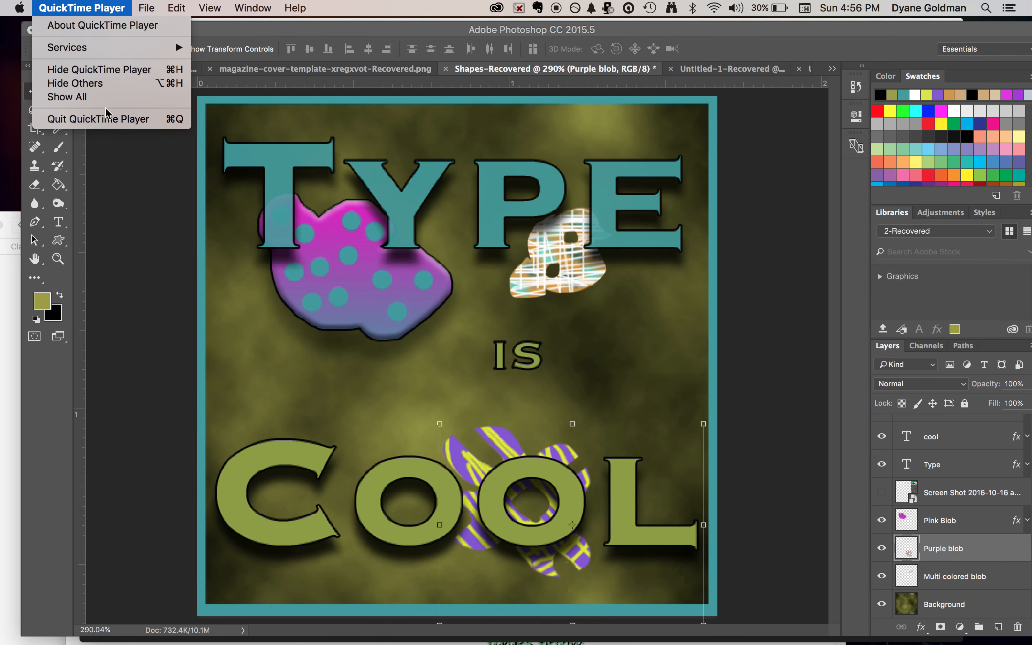
click(107, 121)
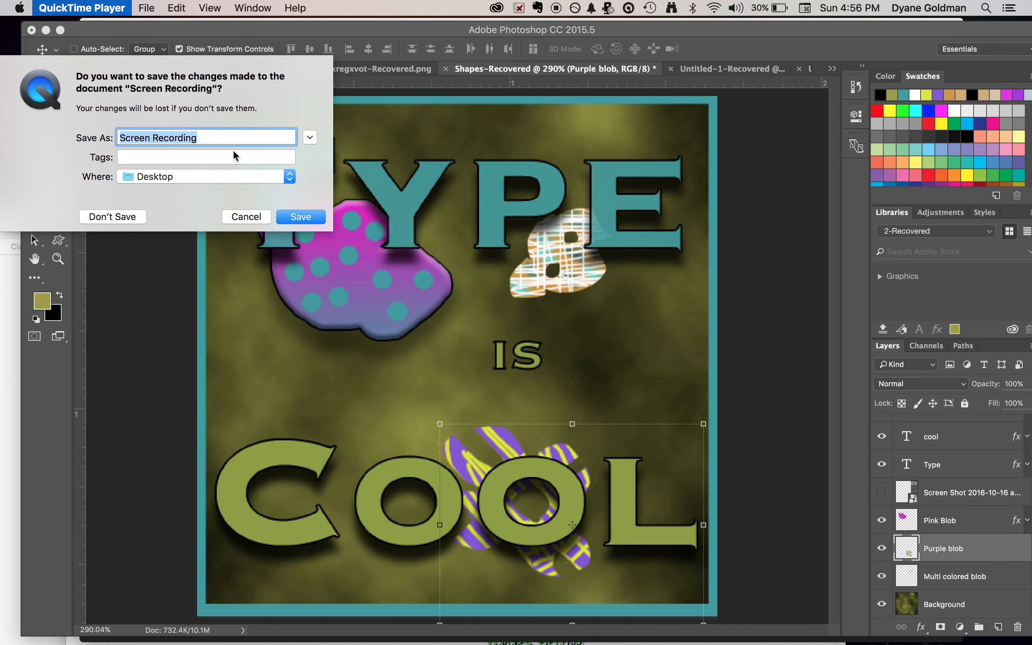
text(End of shape and type)
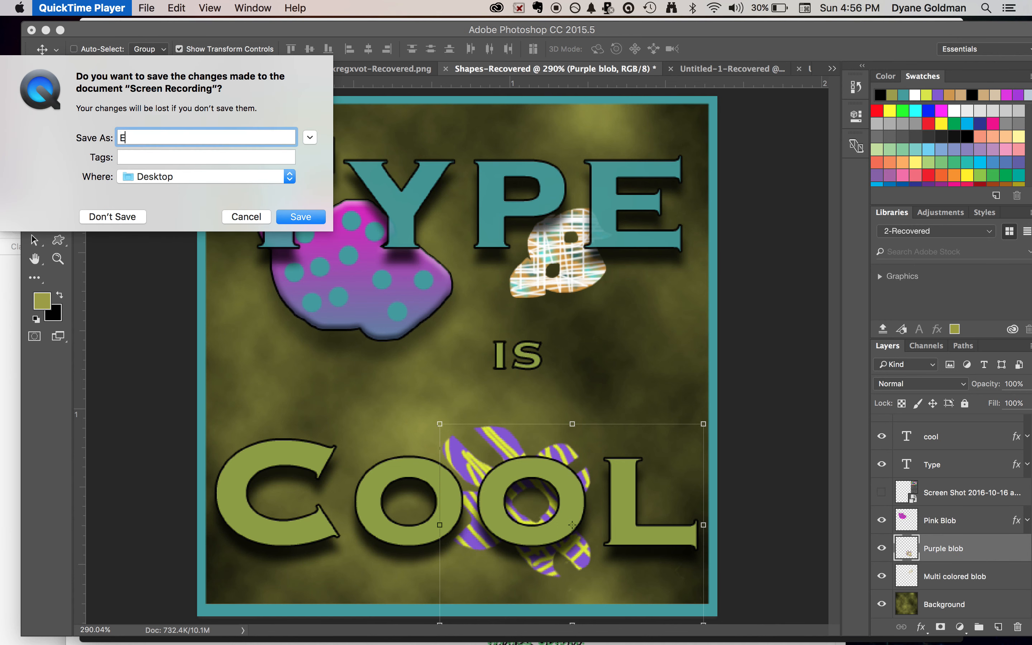